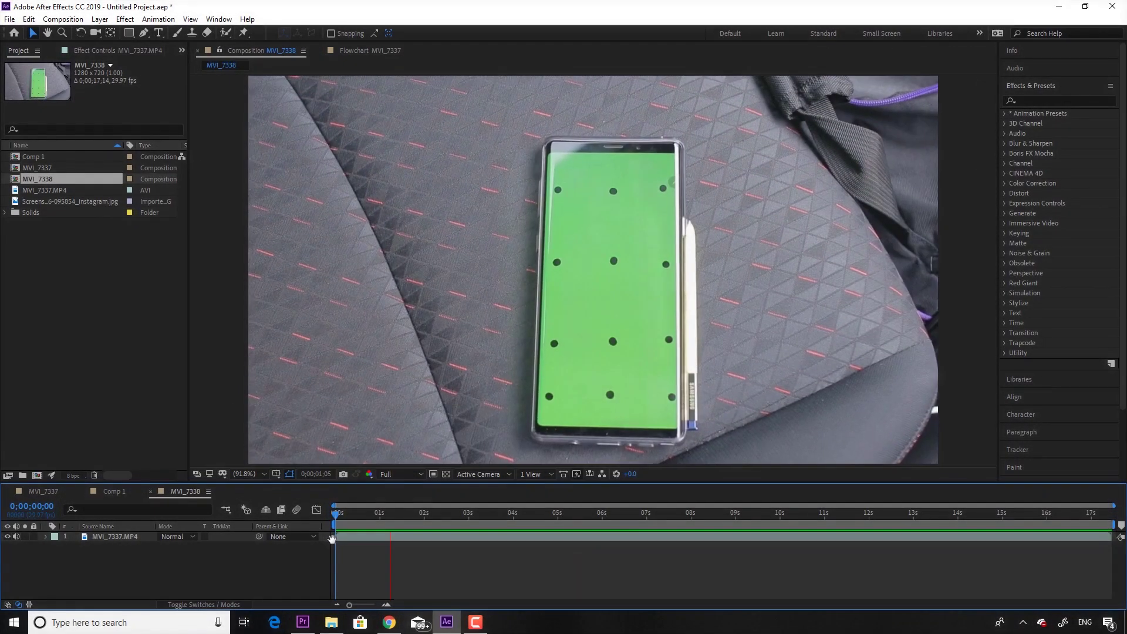
Run the 3D Camera Tracker on MVI_7337.MP4 and review the solved clip from the start
click(1015, 449)
click(94, 537)
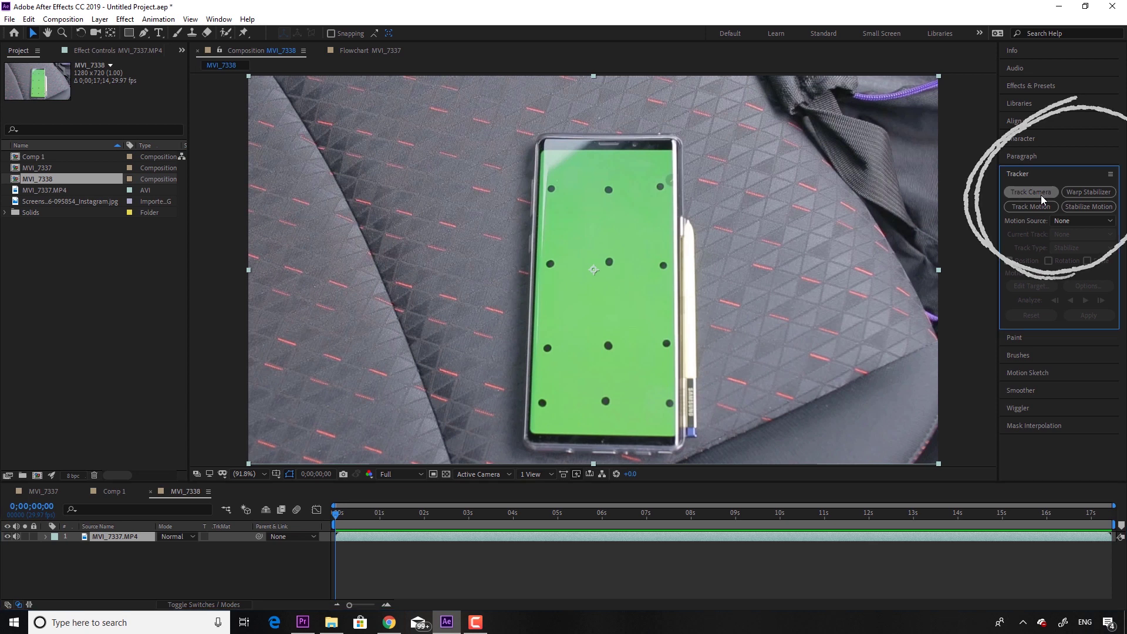
click(1041, 195)
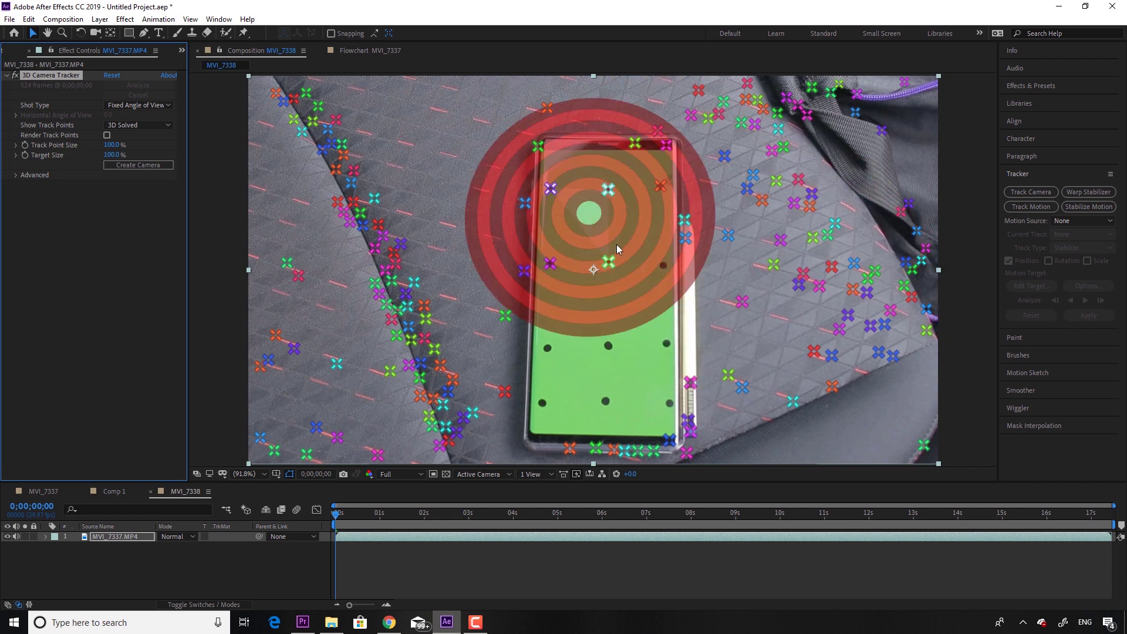
key(space)
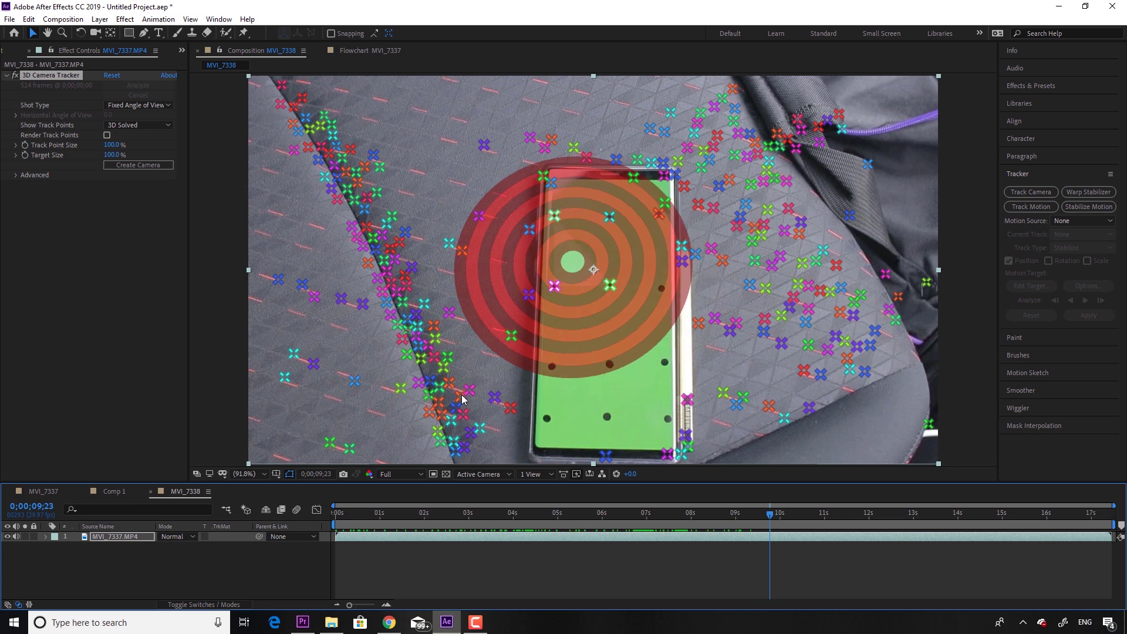
click(336, 513)
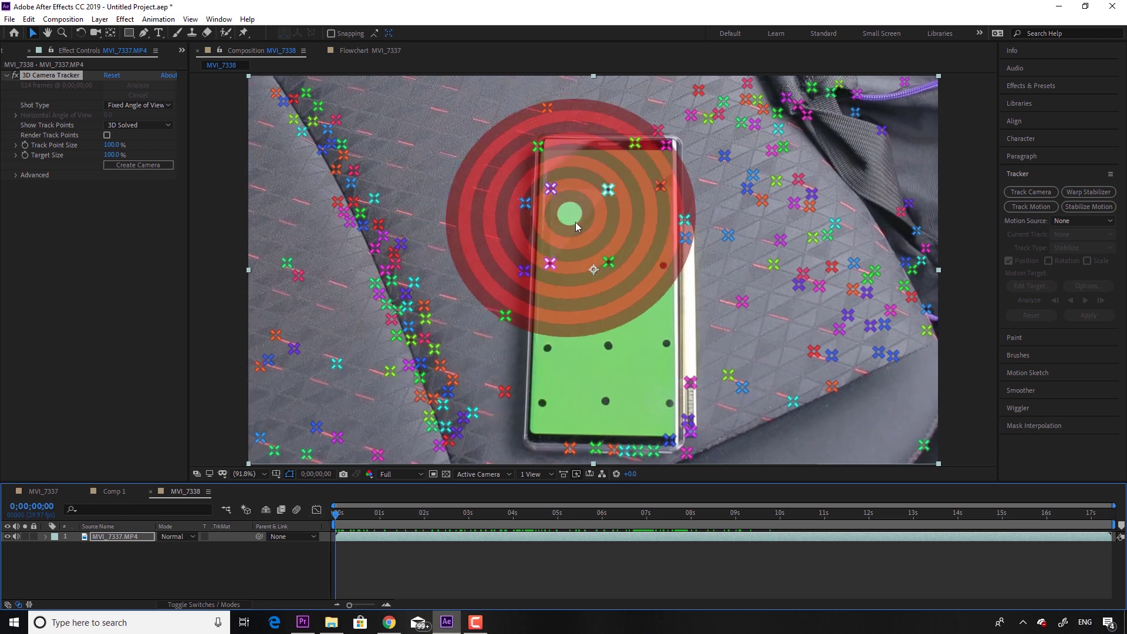
Select three track points on the phone's green screen
click(608, 191)
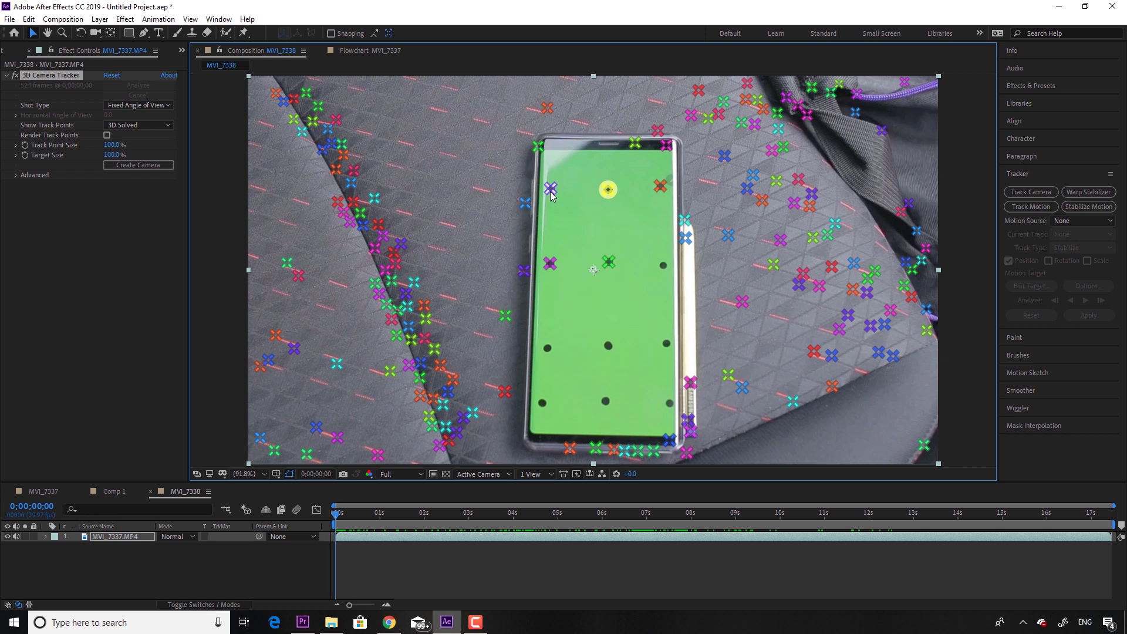
shift+click(551, 264)
shift+click(611, 266)
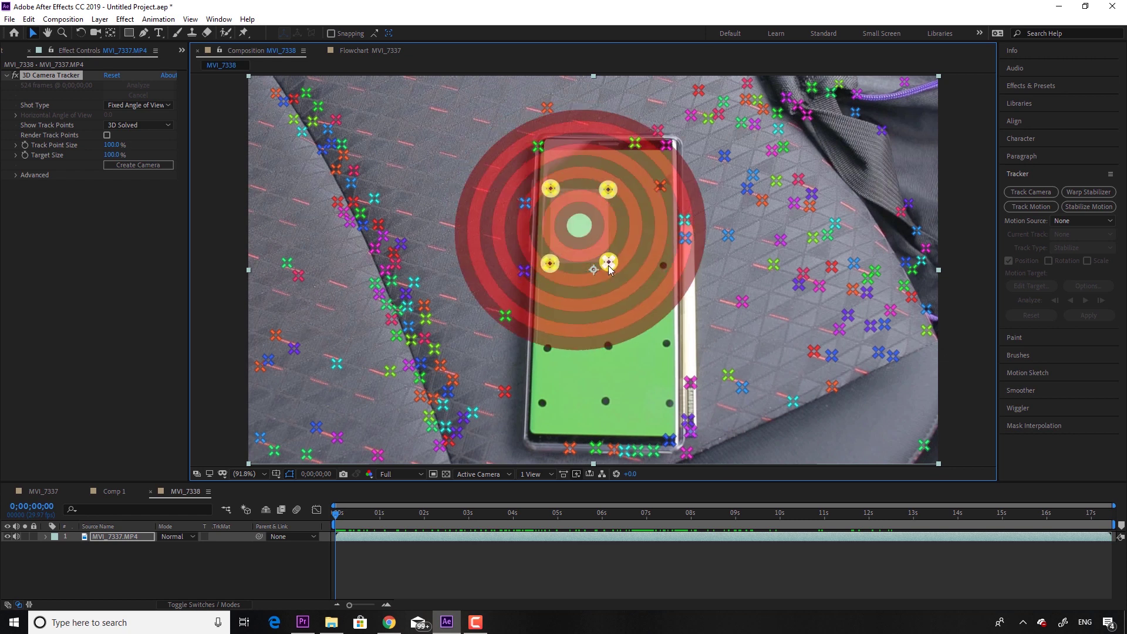
Create Track Solid 1 and a 3D Tracker Camera from the selected track points
right_click(581, 227)
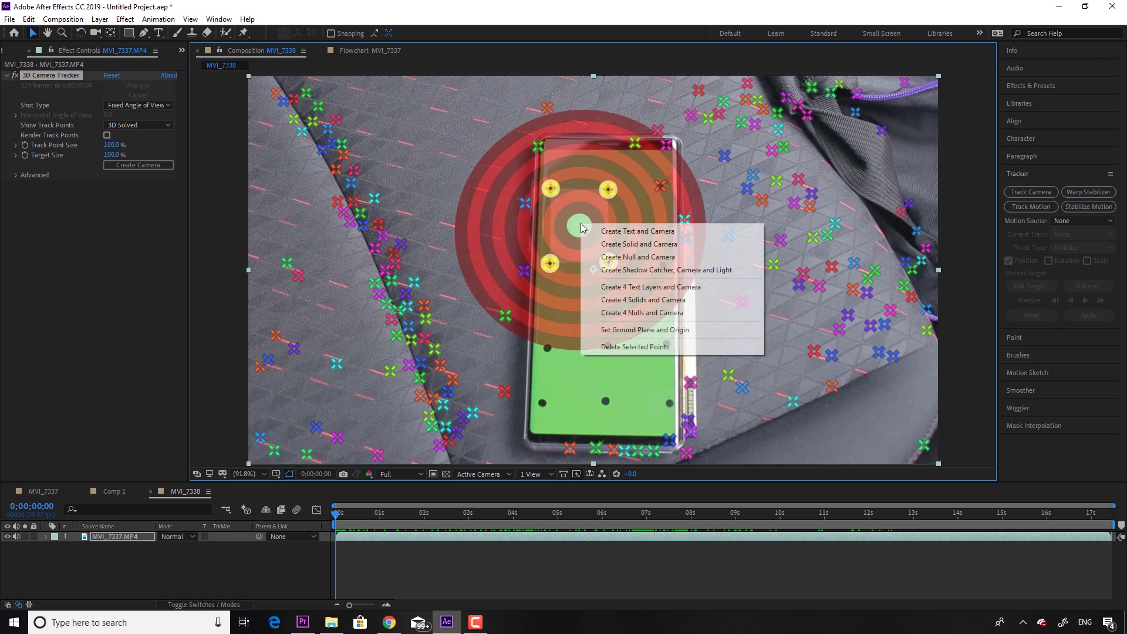
click(610, 246)
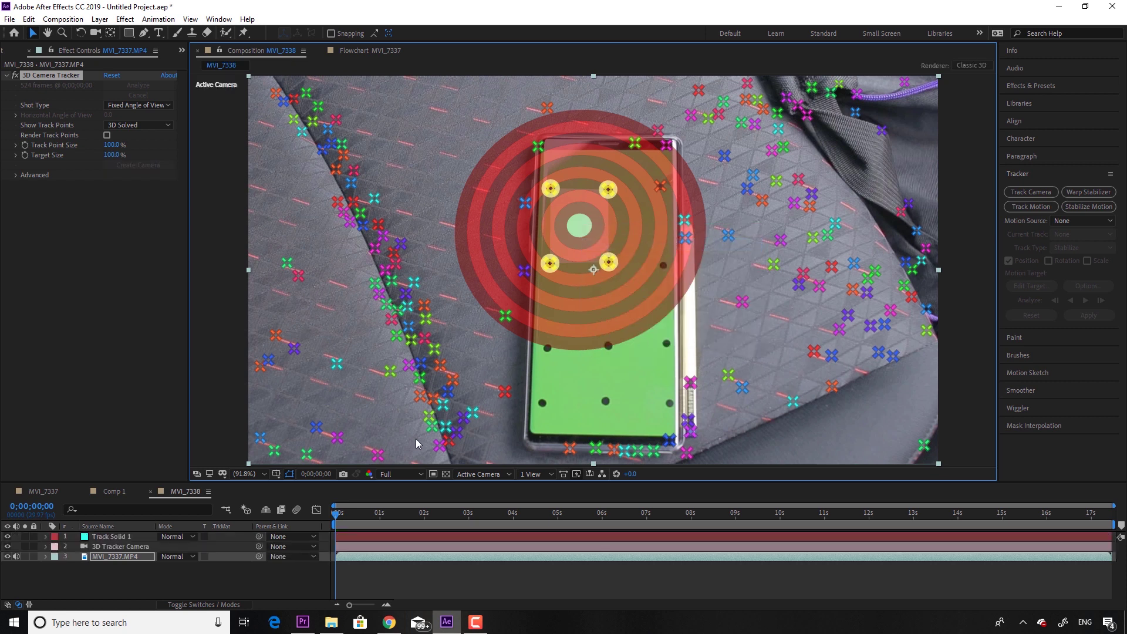
click(364, 580)
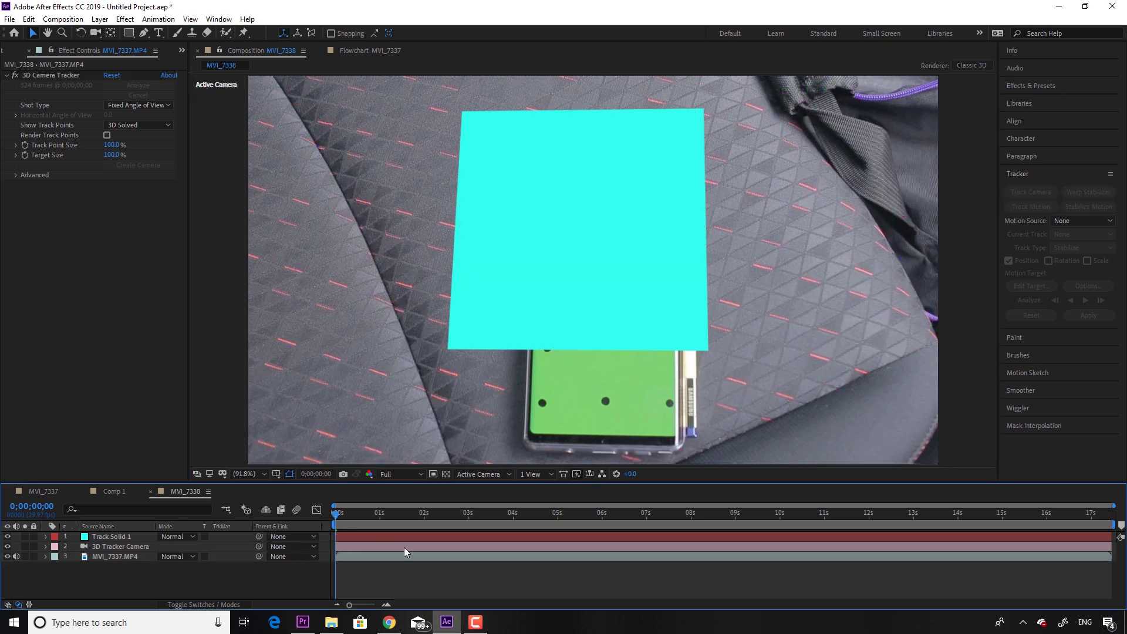
click(116, 538)
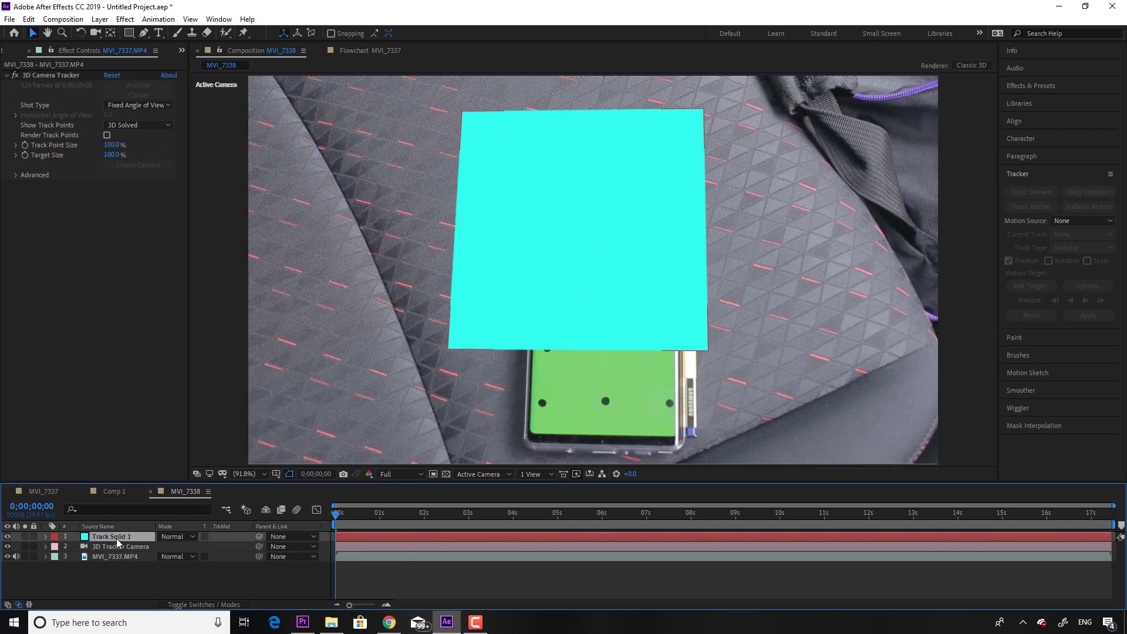
Compare Track Solid 1 on and off, preview the tracking, then leave the solid hidden
click(7, 537)
click(8, 537)
click(7, 538)
click(7, 537)
key(space)
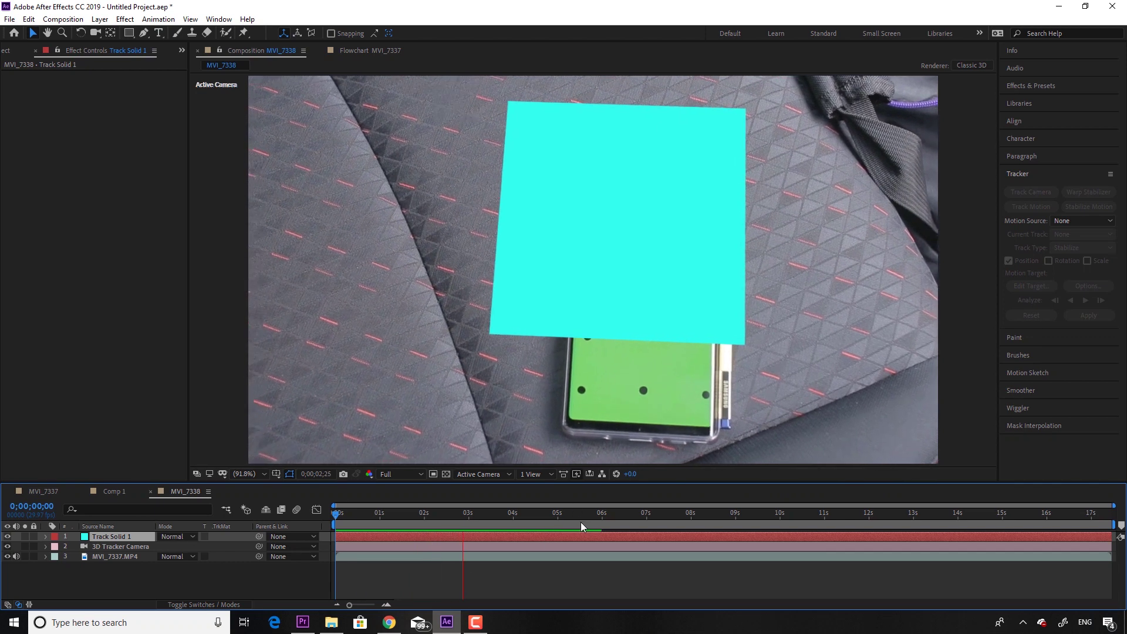
key(space)
mouse_move(694, 516)
mouse_down()
mouse_move(985, 523)
mouse_move(9, 540)
mouse_up()
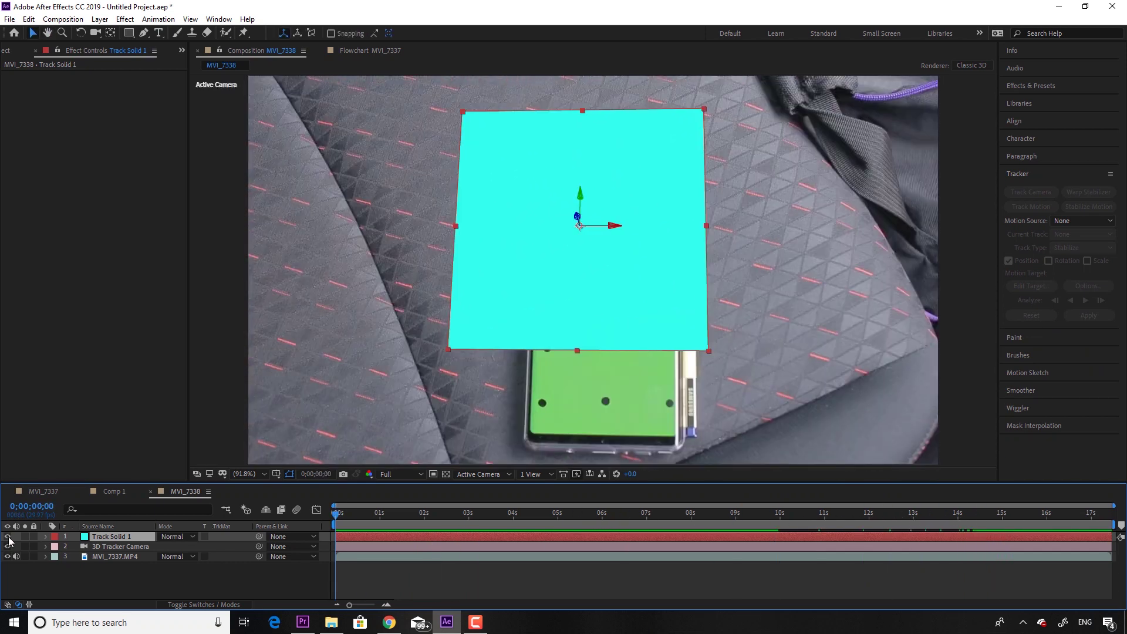
click(8, 537)
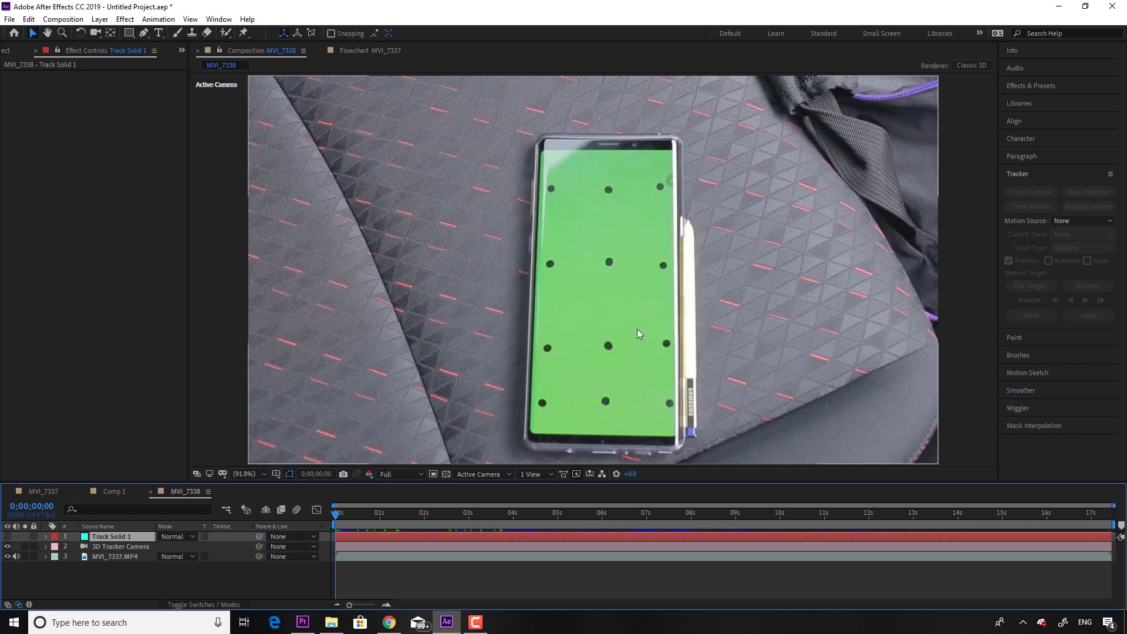
Add the Instagram jpg to MVI_7338, scale it to 17% and move it onto the phone
click(9, 54)
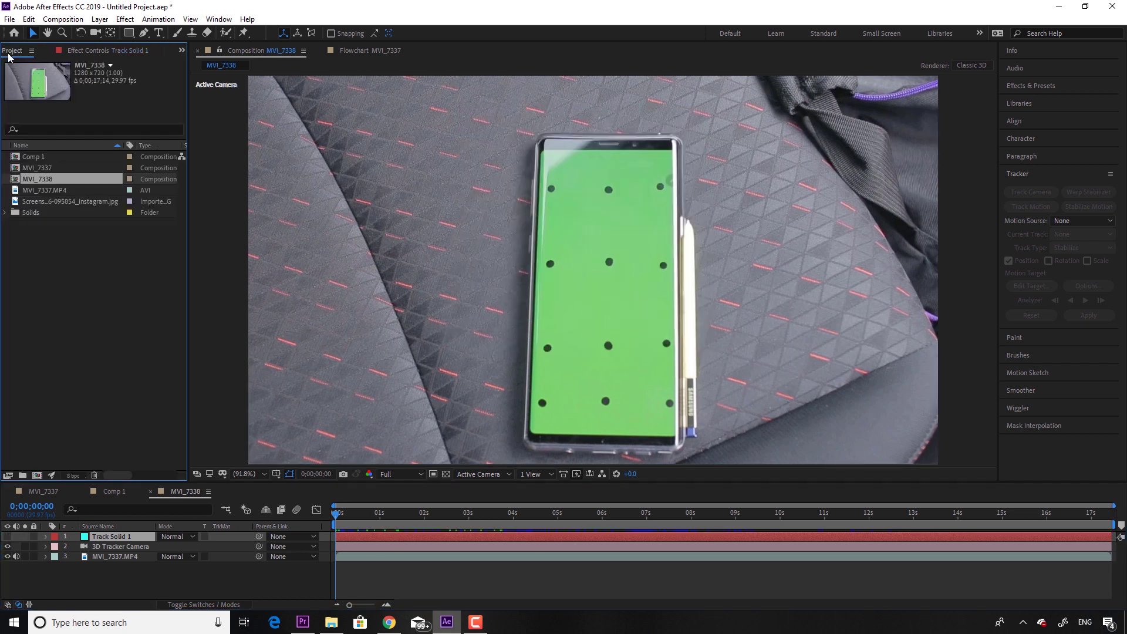
drag(38, 198, 575, 283)
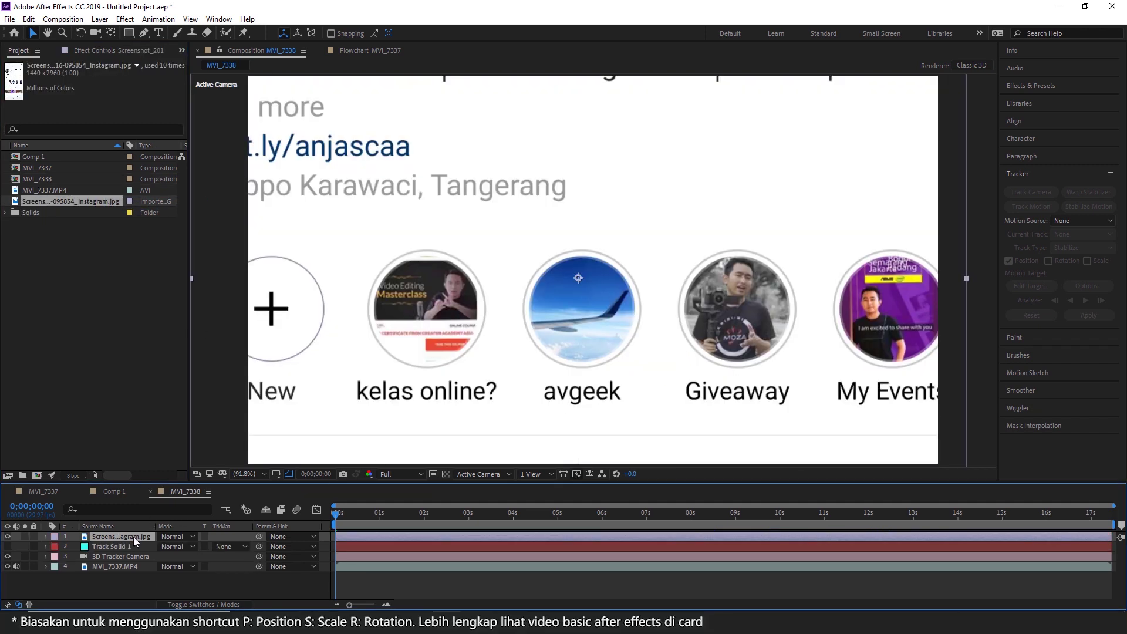
key(s)
drag(171, 546, 118, 540)
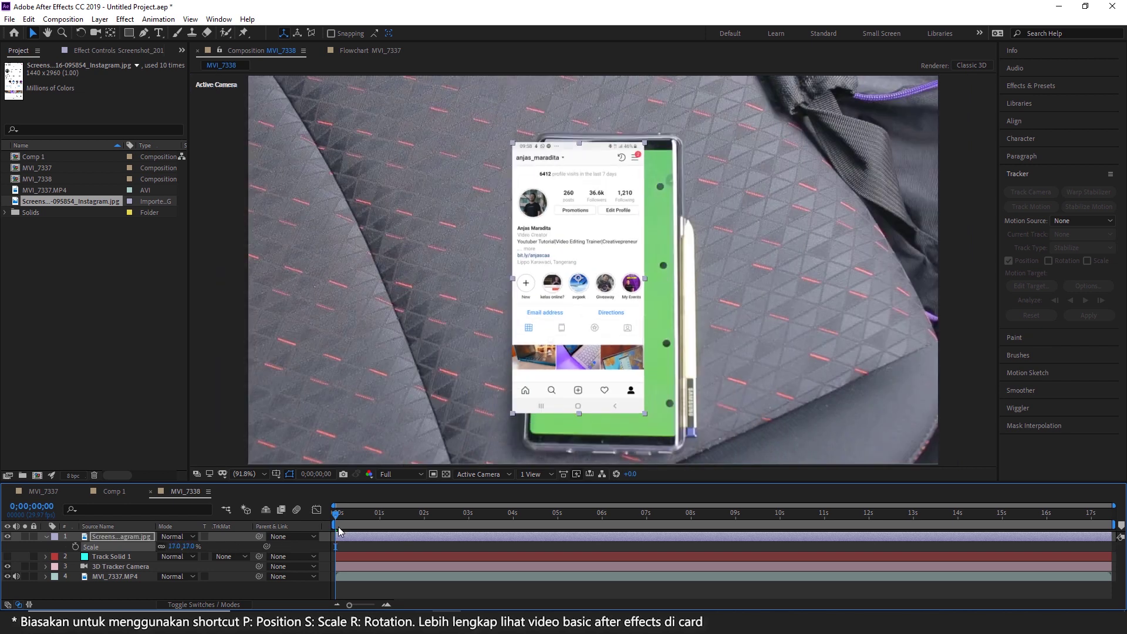
drag(371, 517, 474, 516)
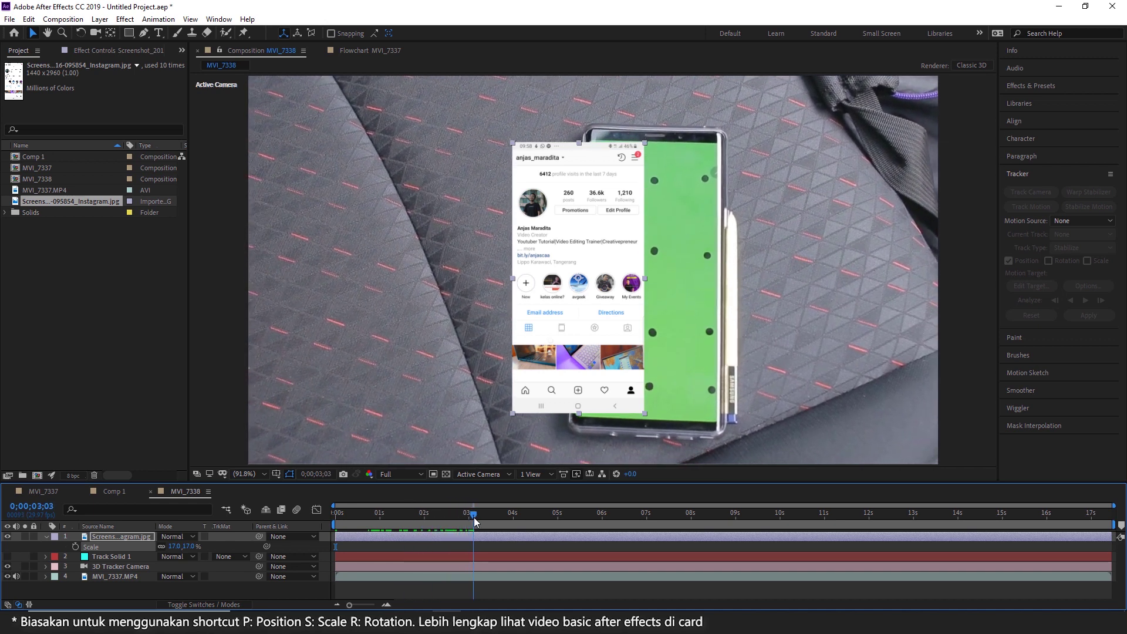
drag(579, 384, 649, 383)
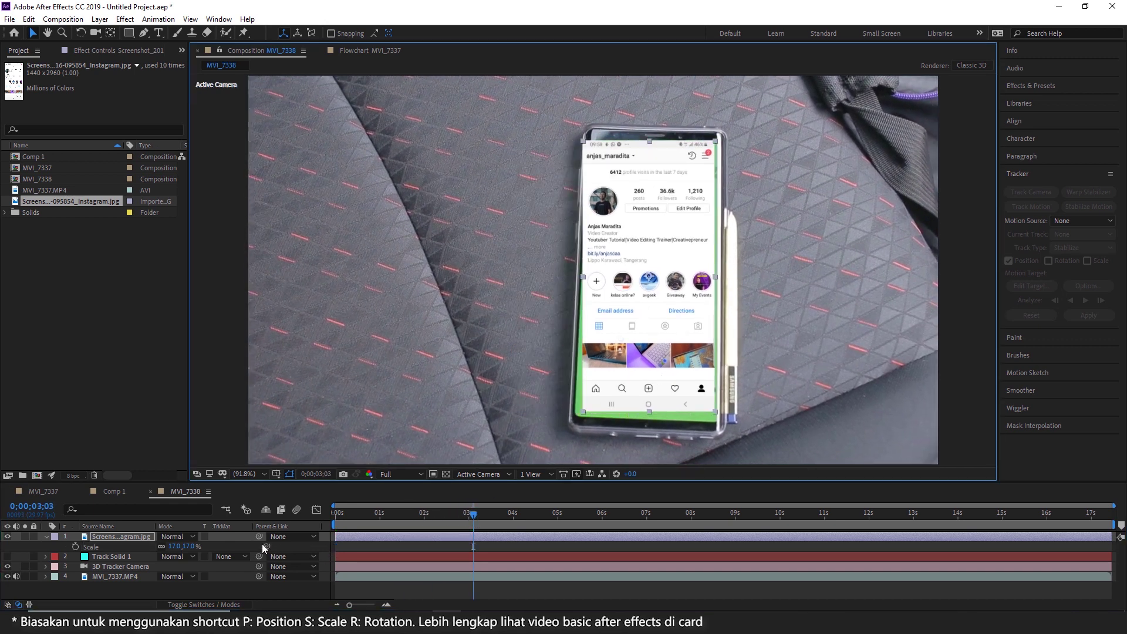
Make the screenshot a 3D layer over the green screen and rotate it to the phone's angle
click(182, 605)
click(223, 536)
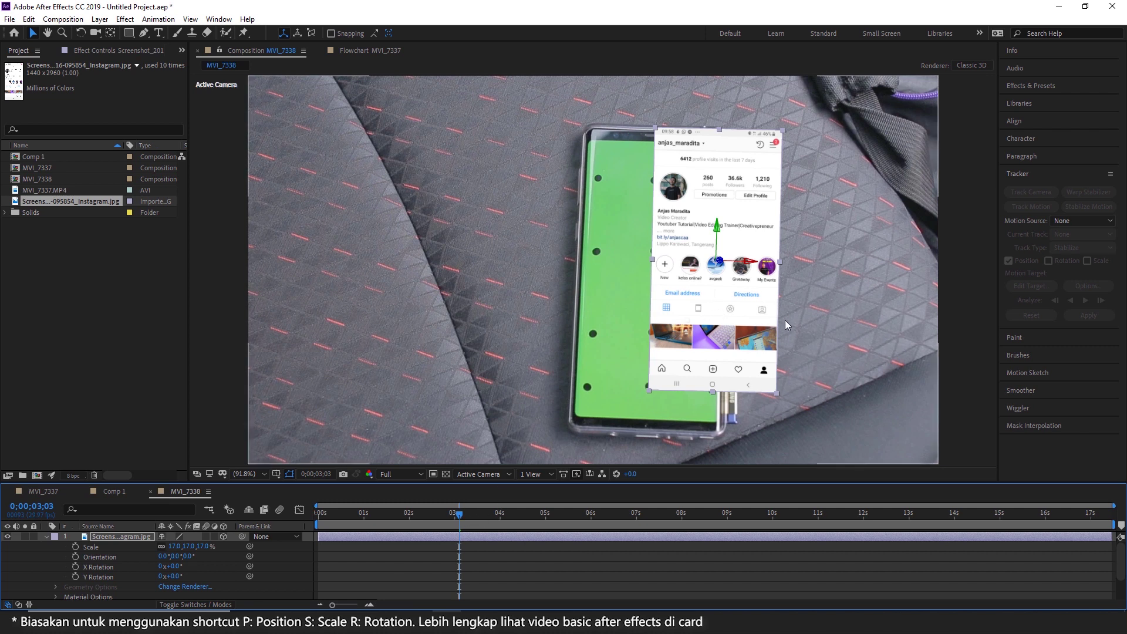
drag(745, 303, 677, 314)
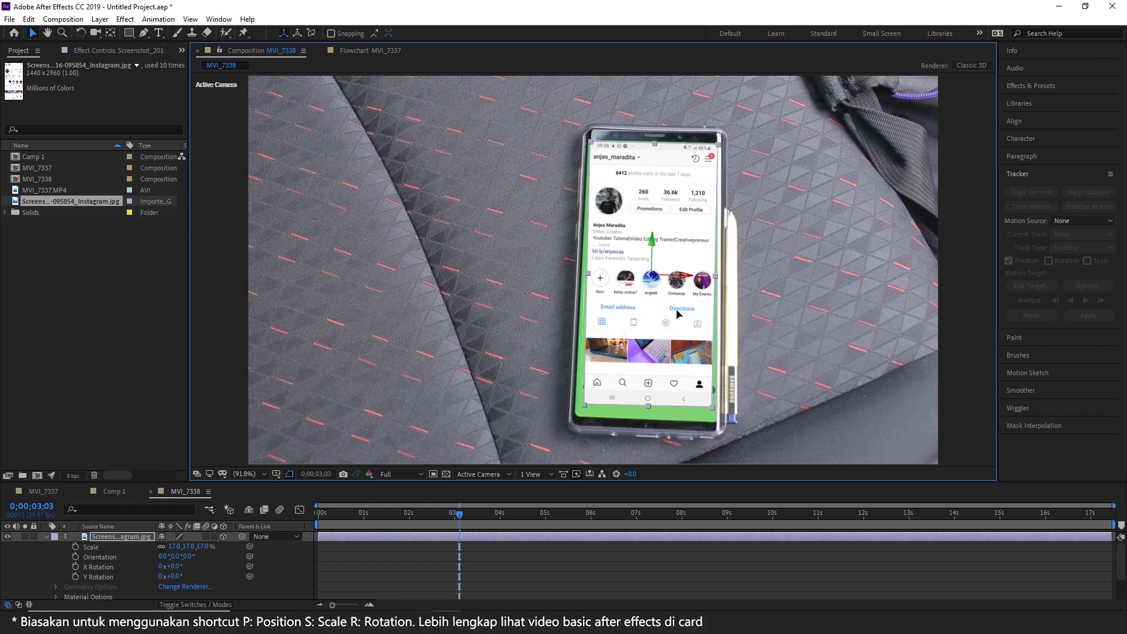
click(117, 536)
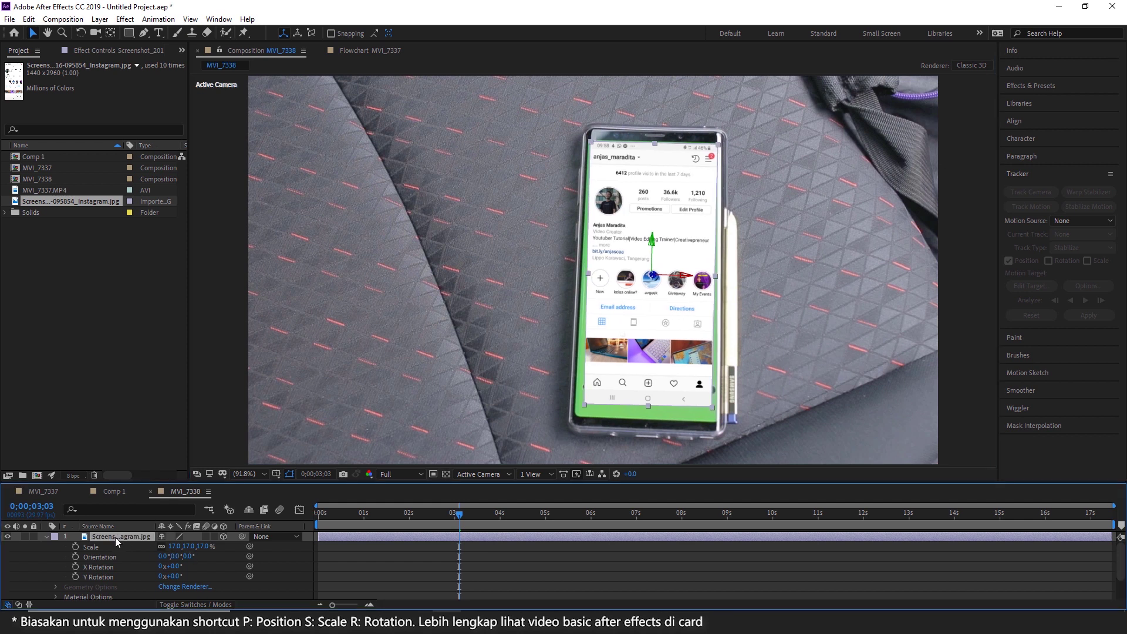
key(r)
mouse_move(174, 546)
mouse_down()
mouse_move(187, 566)
mouse_move(175, 576)
mouse_move(178, 549)
mouse_move(176, 567)
mouse_up()
drag(171, 576, 170, 576)
mouse_move(714, 409)
mouse_down()
mouse_move(717, 424)
mouse_move(699, 414)
mouse_up()
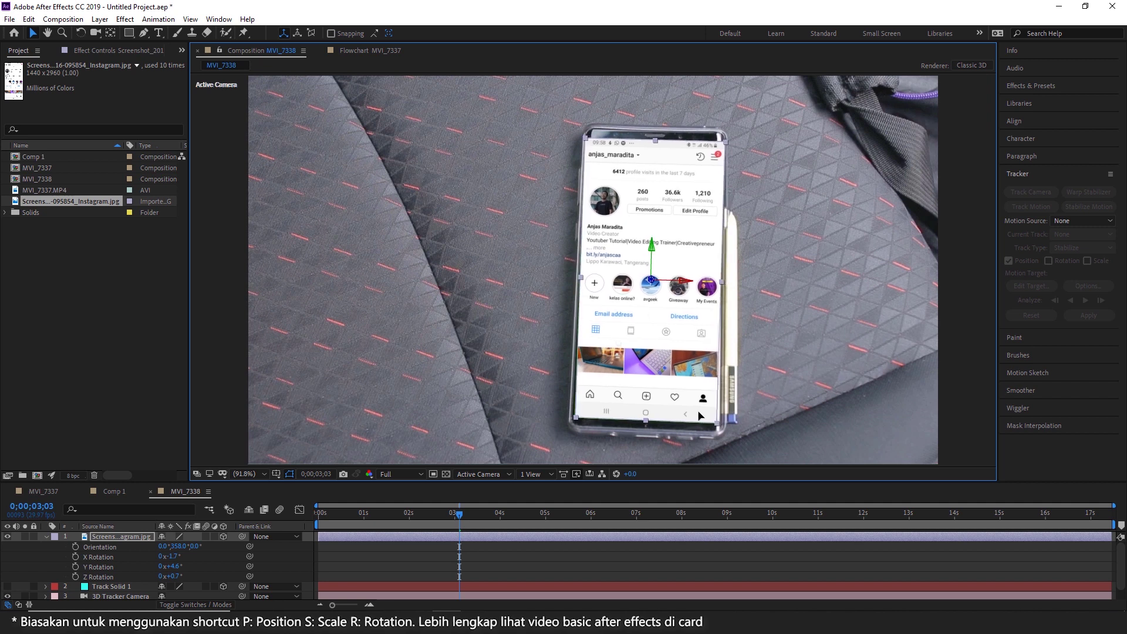
Preview the composite and return to about 3 seconds in
click(978, 377)
click(370, 269)
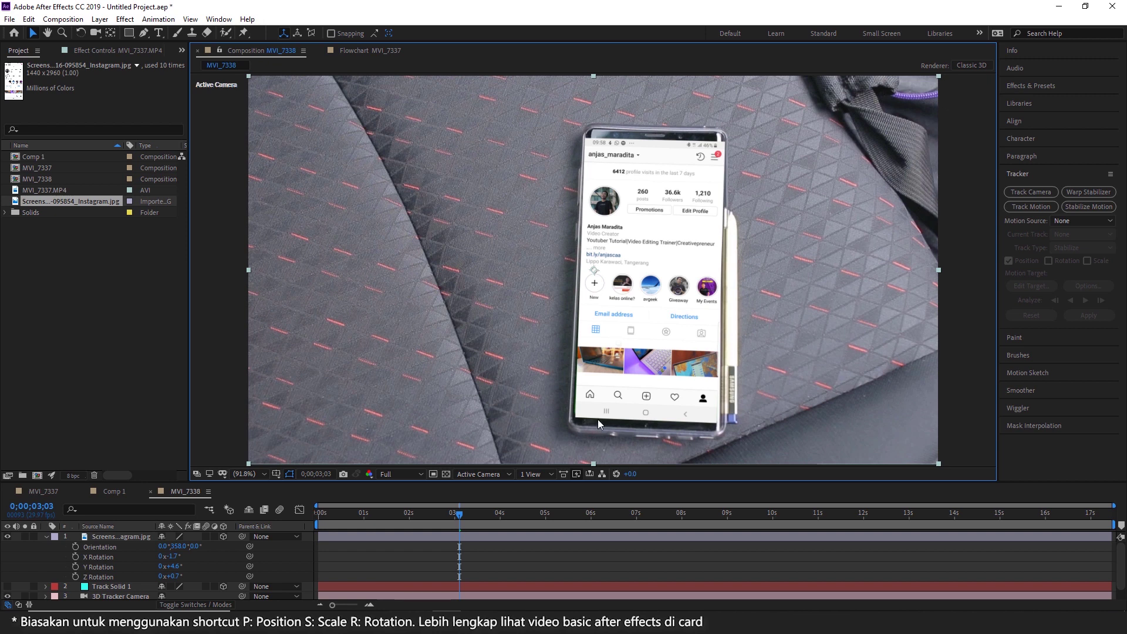
click(459, 521)
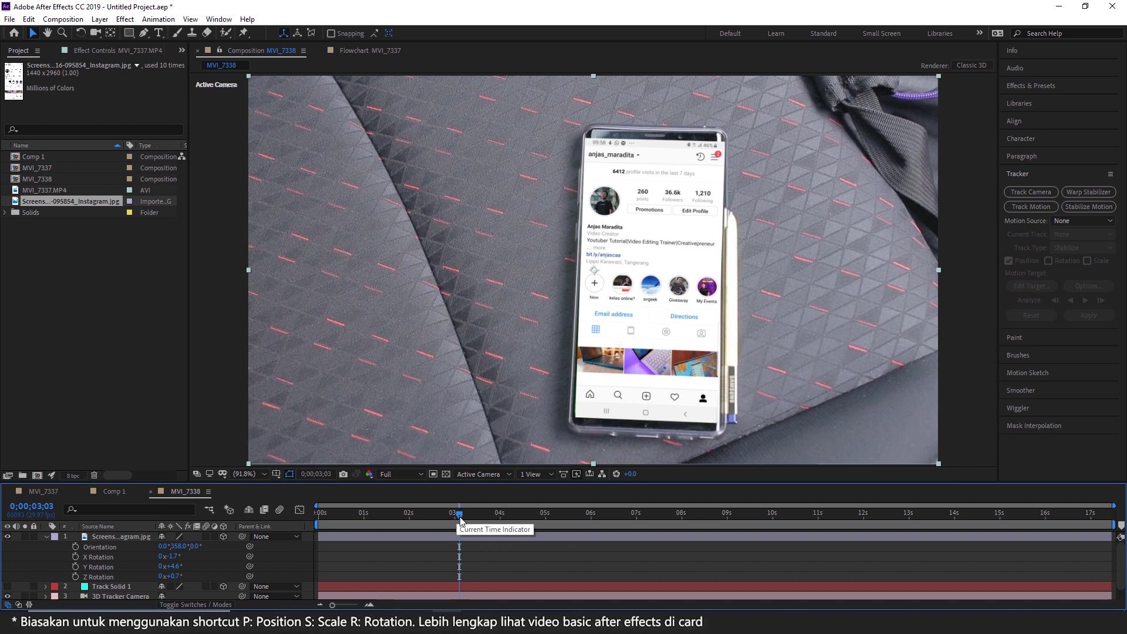
key(space)
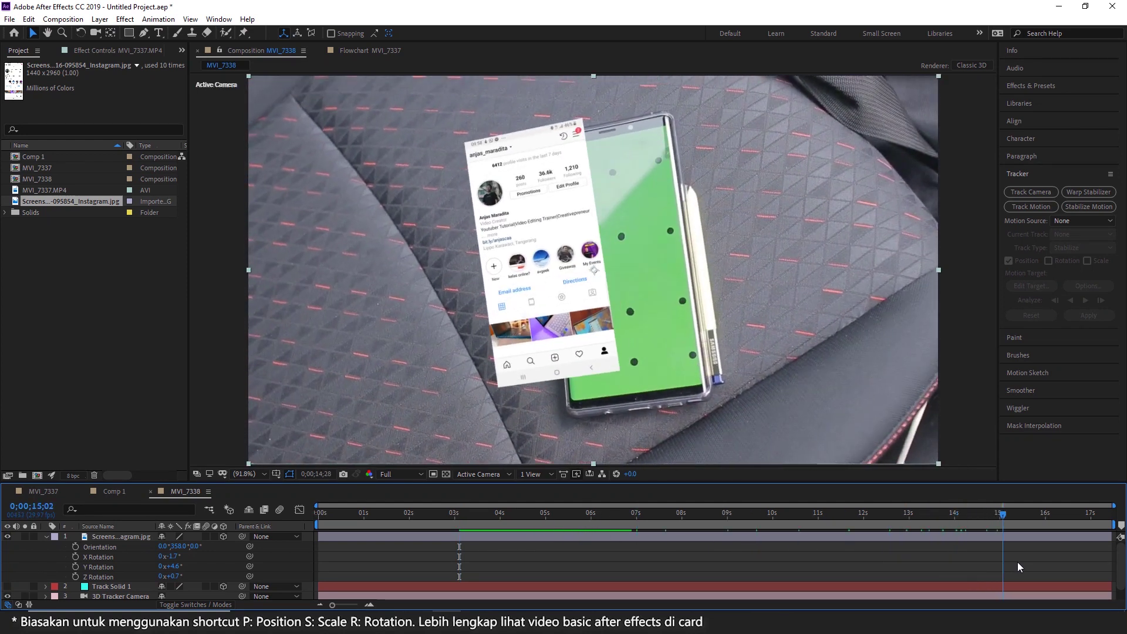
drag(822, 533, 459, 536)
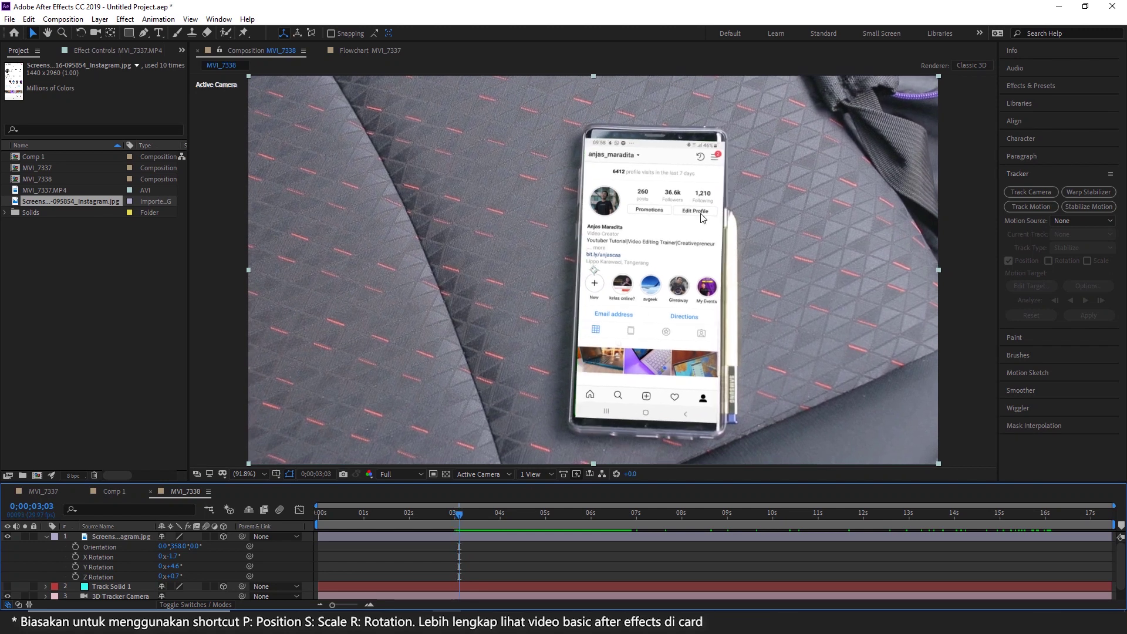
Duplicate the Instagram screenshot layer with Ctrl+D and select the copy
click(118, 537)
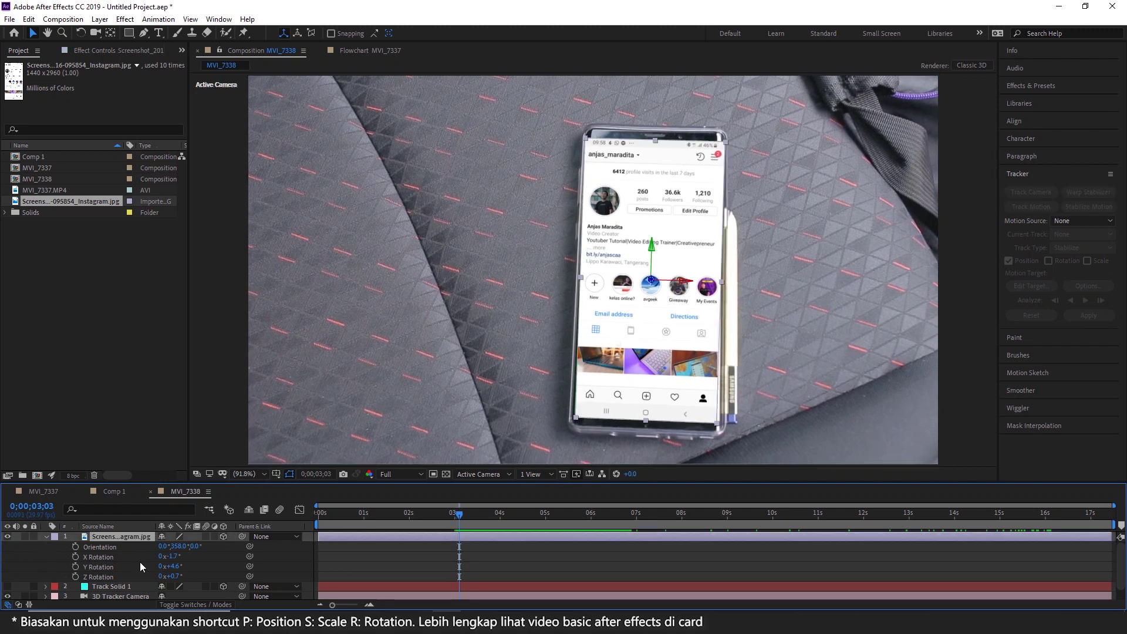
key(ctrl+d)
click(110, 548)
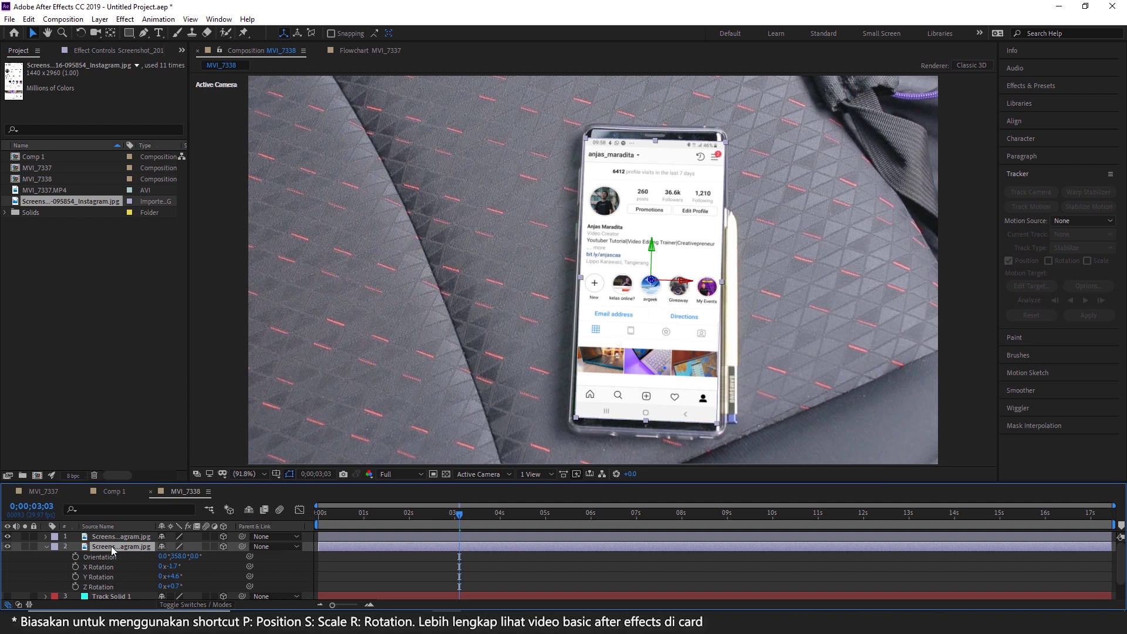
Rename the duplicate screenshot layer to 'Safe layer'
right_click(111, 546)
click(144, 538)
text(Safe layer)
key(Return)
Mask the top screenshot layer to the status strip with a rectangle mask and hide Safe layer
click(111, 537)
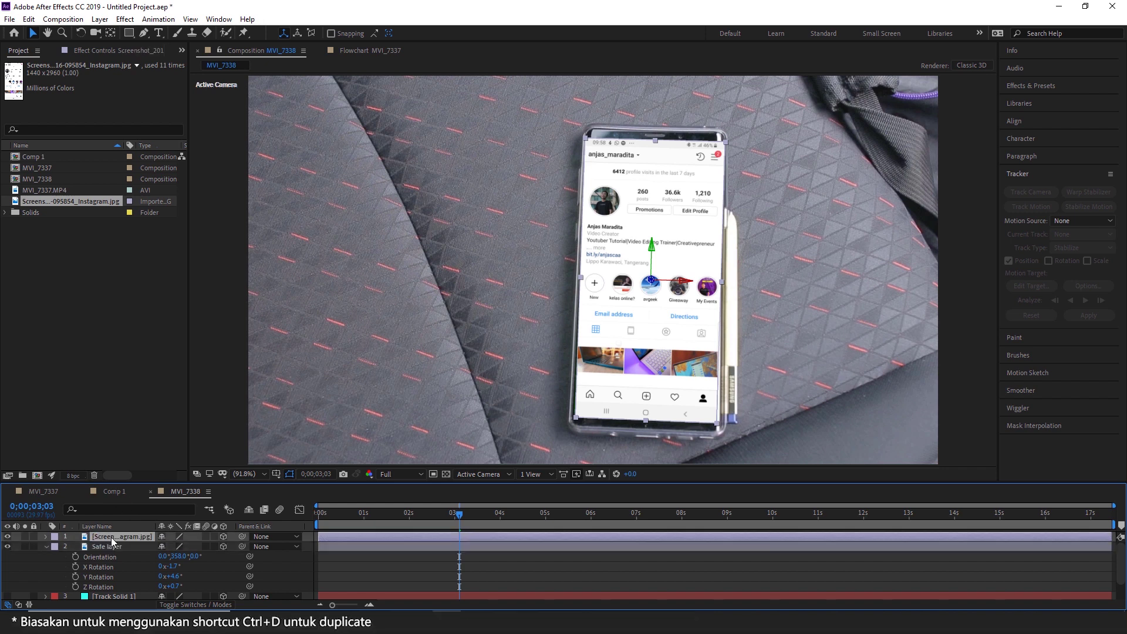
click(129, 34)
drag(579, 135, 727, 167)
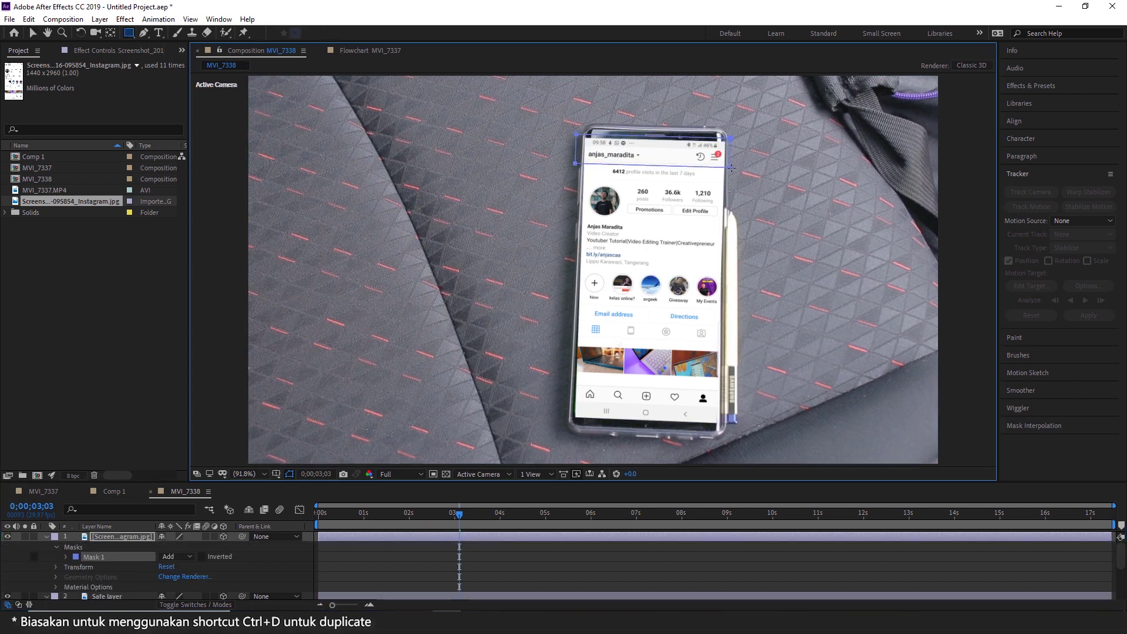
scroll(101, 534, down, 2)
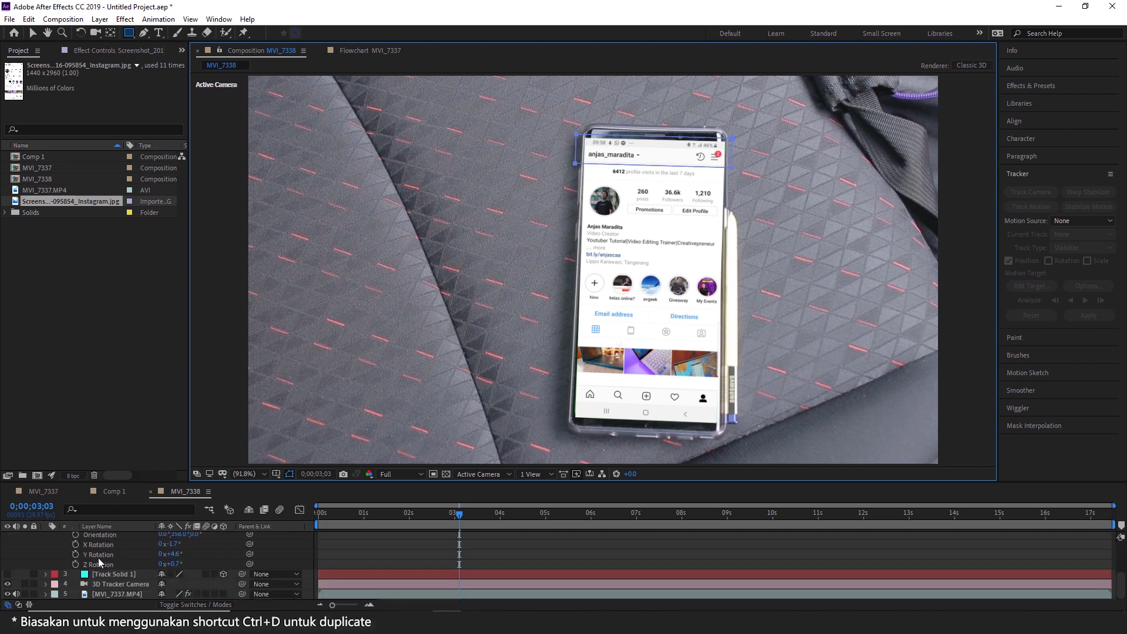
click(7, 574)
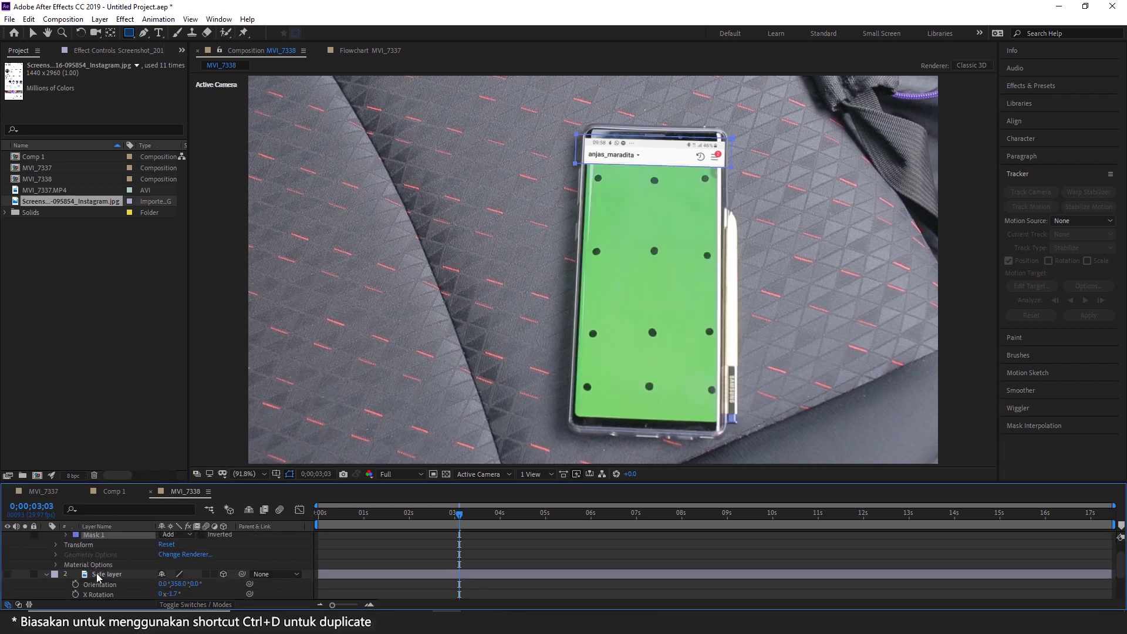
scroll(98, 579, up, 2)
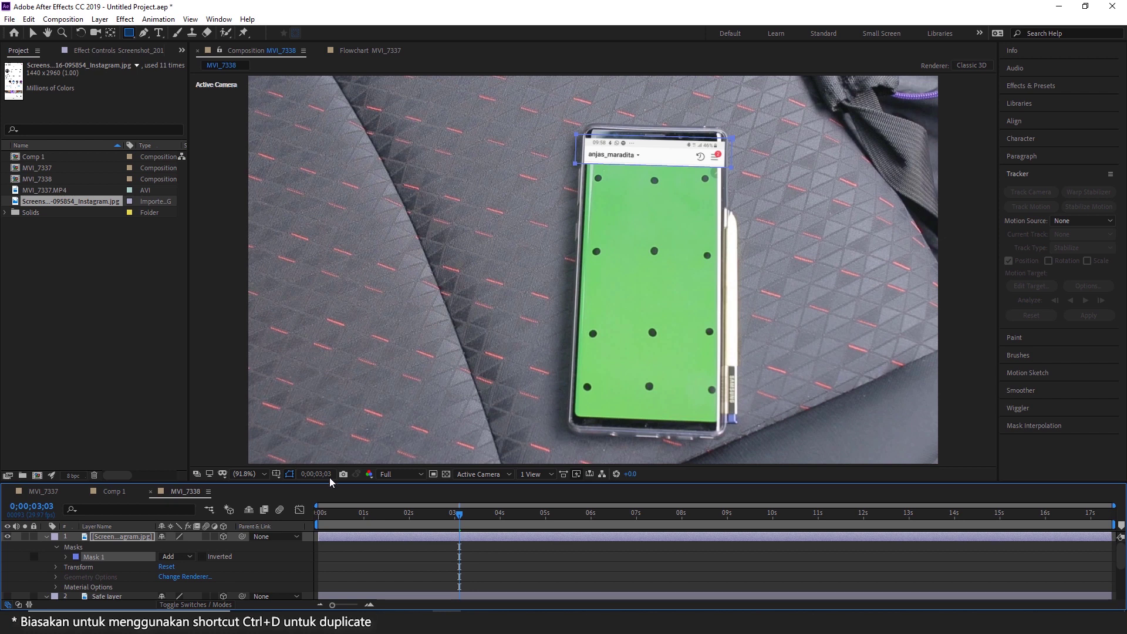
Duplicate Safe layer and rename the copy to 'part 2'
click(124, 596)
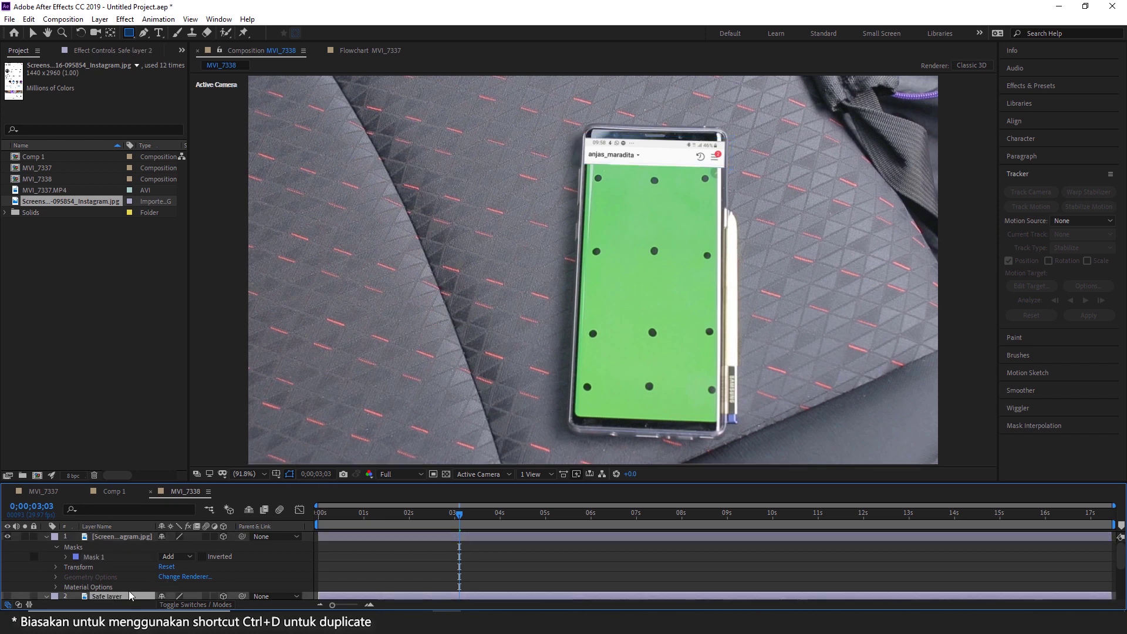
scroll(128, 587, down, 5)
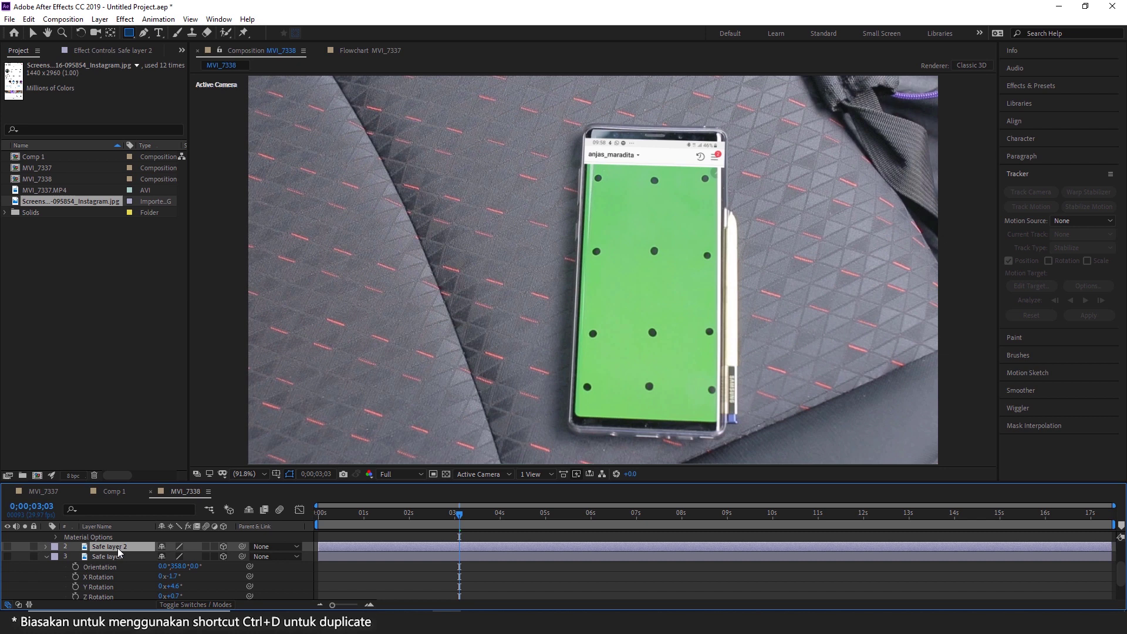
right_click(121, 552)
click(143, 542)
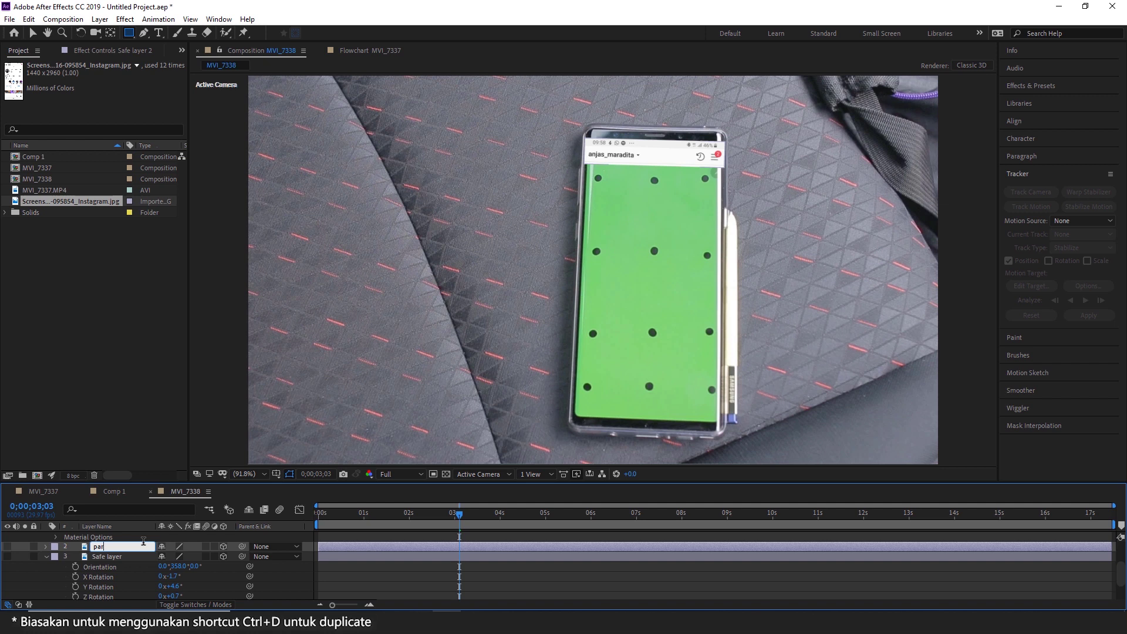
key(Return)
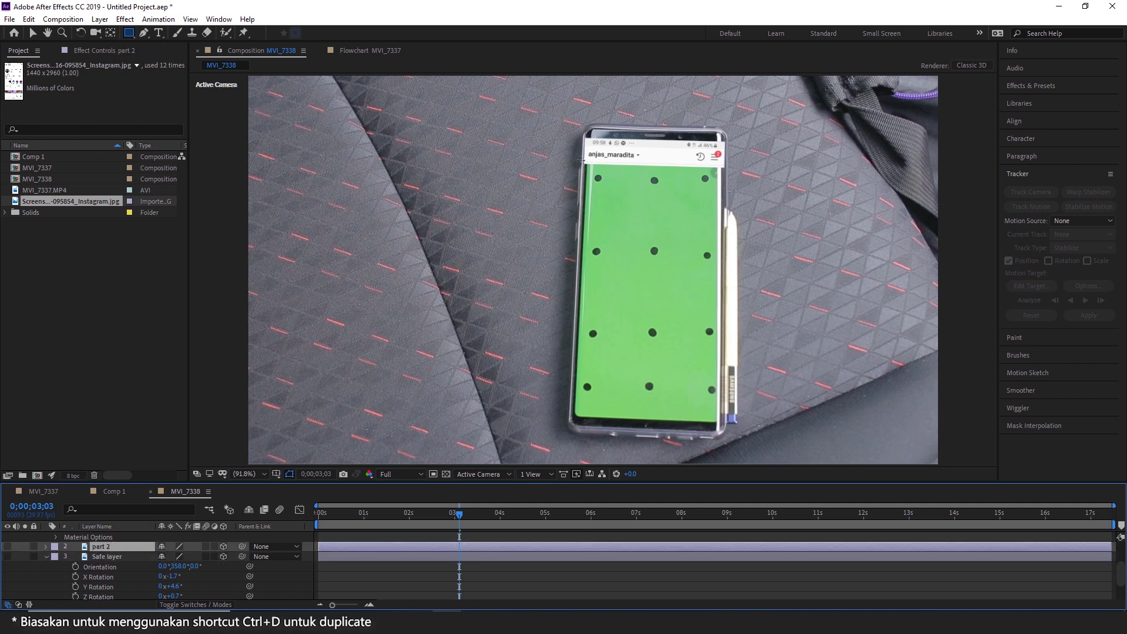
Draw and size part 2's rectangle mask over the strip below the status bar
drag(580, 164, 613, 181)
drag(686, 190, 735, 200)
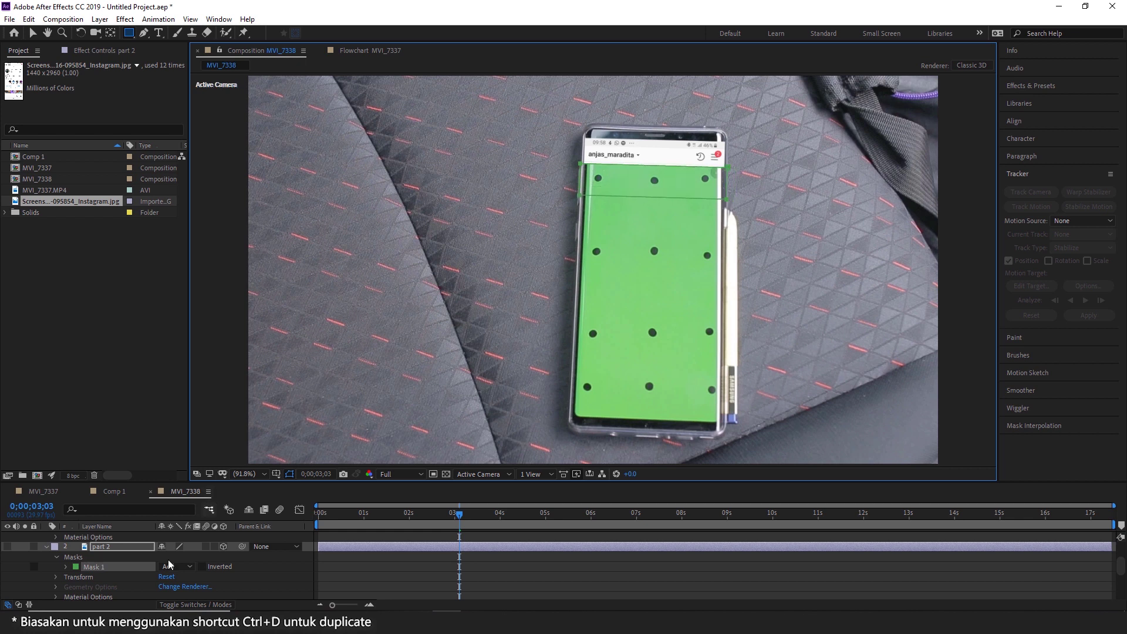
click(93, 547)
key(ctrl+d)
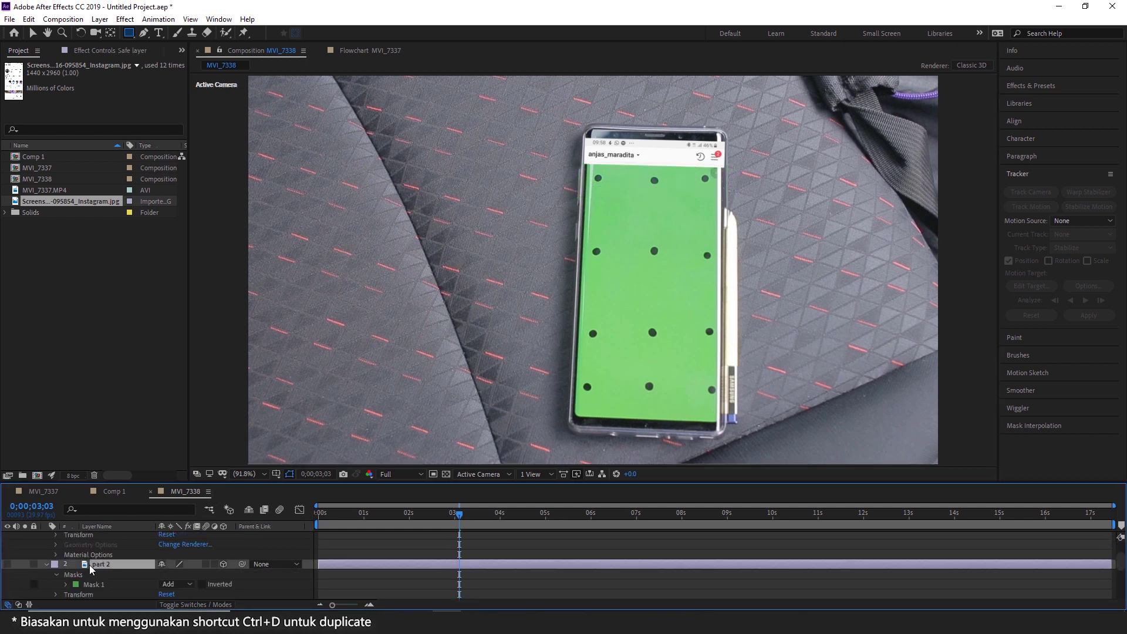
click(8, 565)
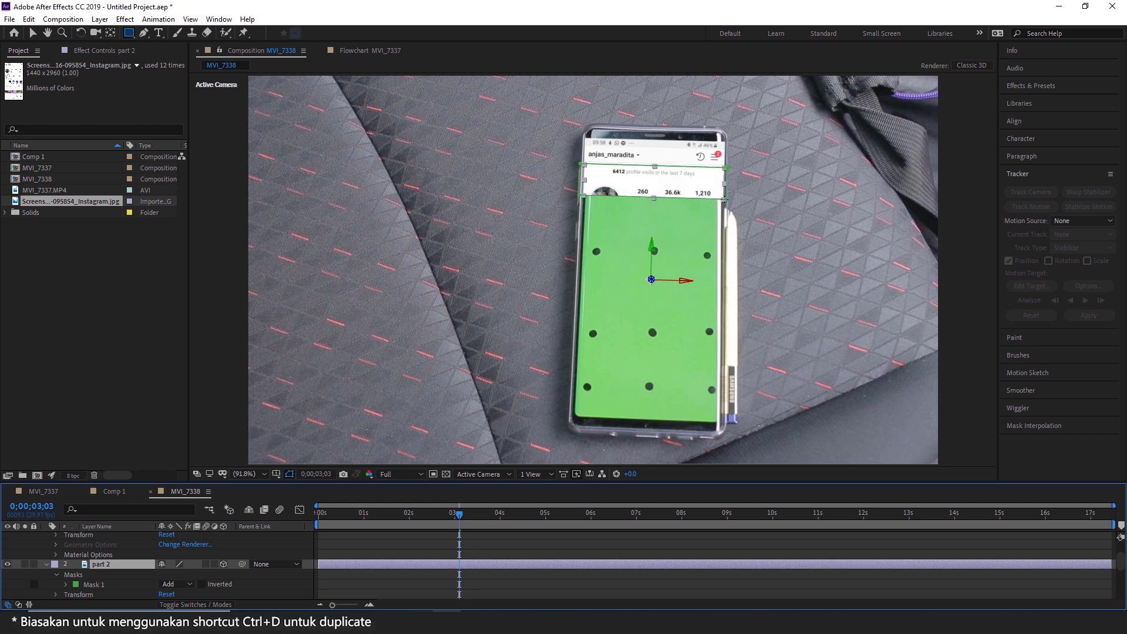
mouse_move(725, 200)
mouse_down()
mouse_move(721, 243)
mouse_move(722, 221)
mouse_up()
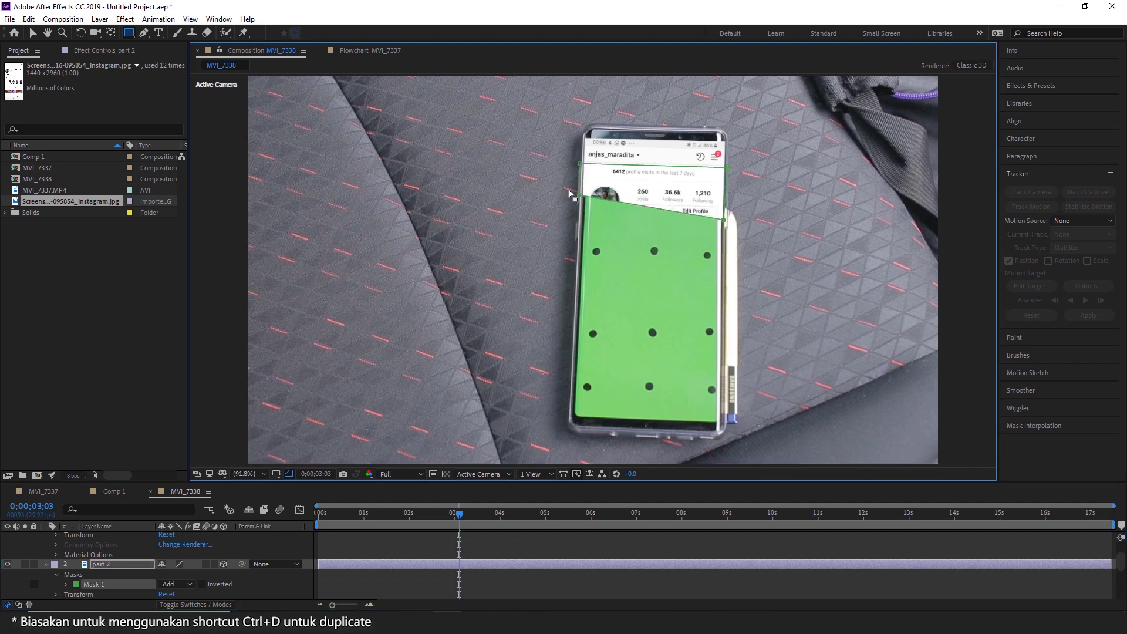
drag(576, 208, 572, 229)
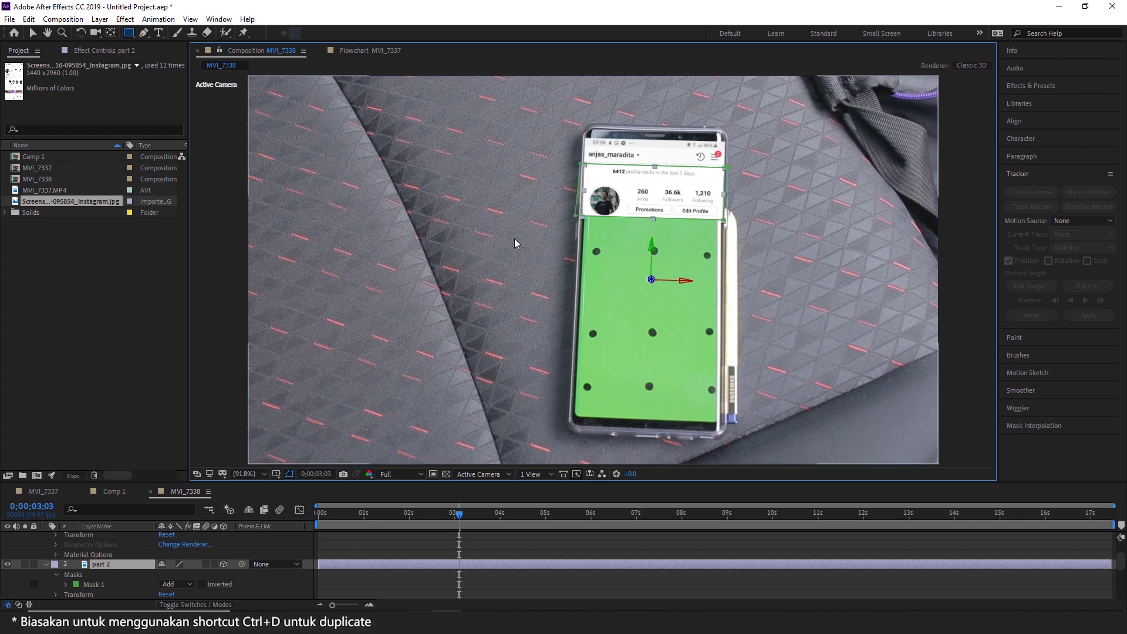
Duplicate into parts 3–7, moving masks to bio, stories, Email, photo grid and nav bar
key(ctrl+d)
drag(722, 231, 723, 279)
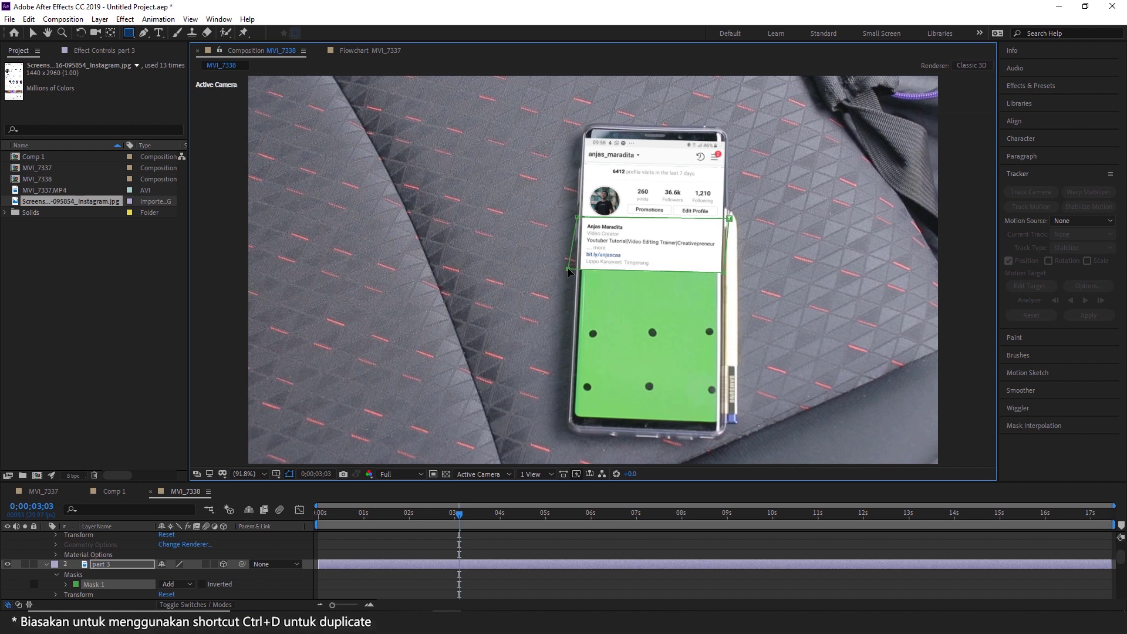
key(ctrl+d)
drag(649, 272, 739, 277)
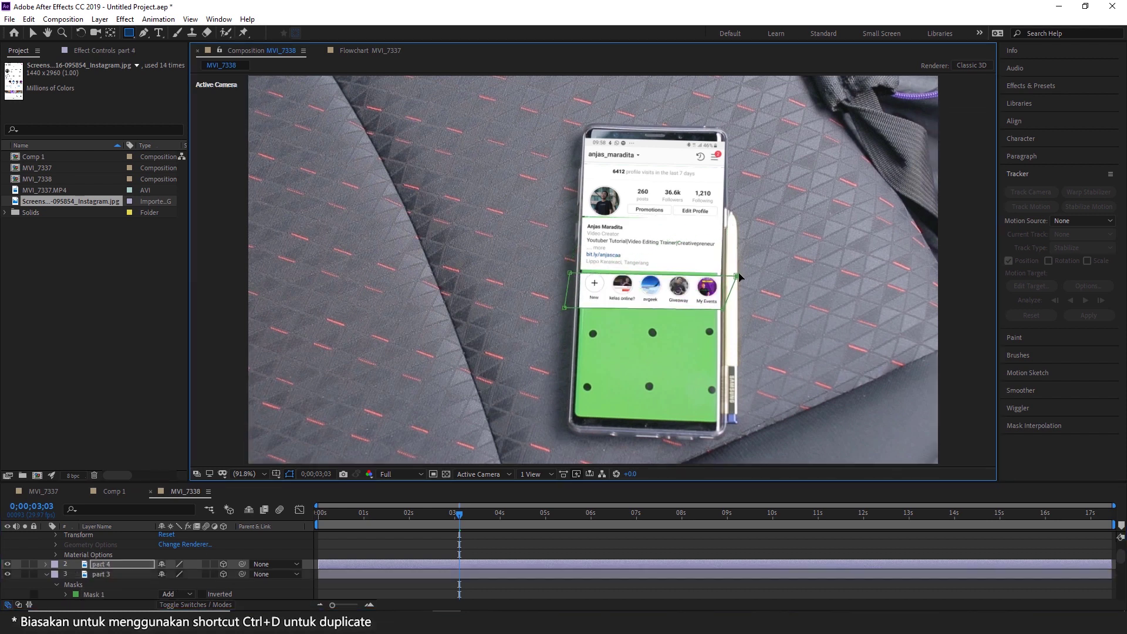
key(ctrl+d)
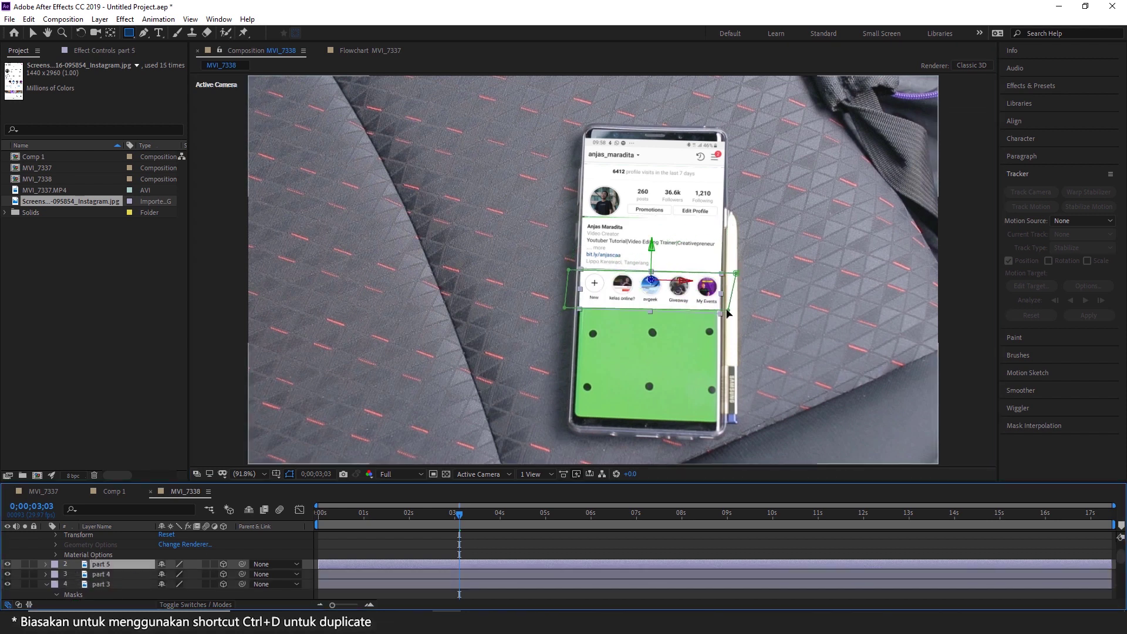
drag(727, 313, 728, 349)
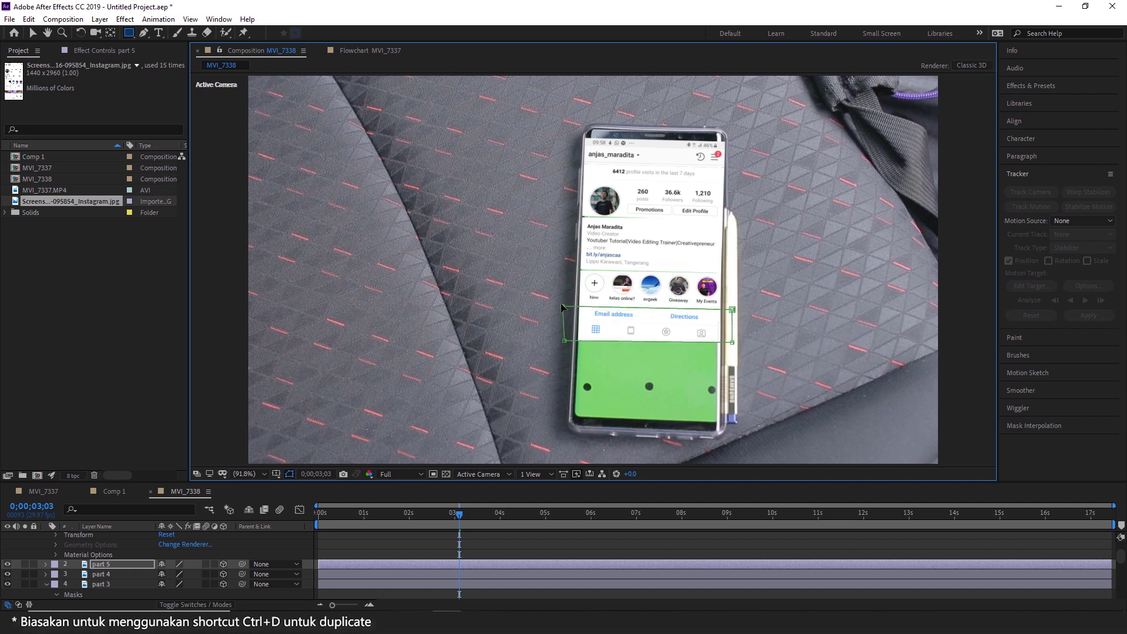
key(ctrl+d)
mouse_move(554, 343)
mouse_down()
mouse_move(564, 309)
mouse_move(564, 389)
mouse_up()
key(ctrl+d)
drag(729, 341, 728, 390)
drag(562, 389, 564, 383)
click(564, 389)
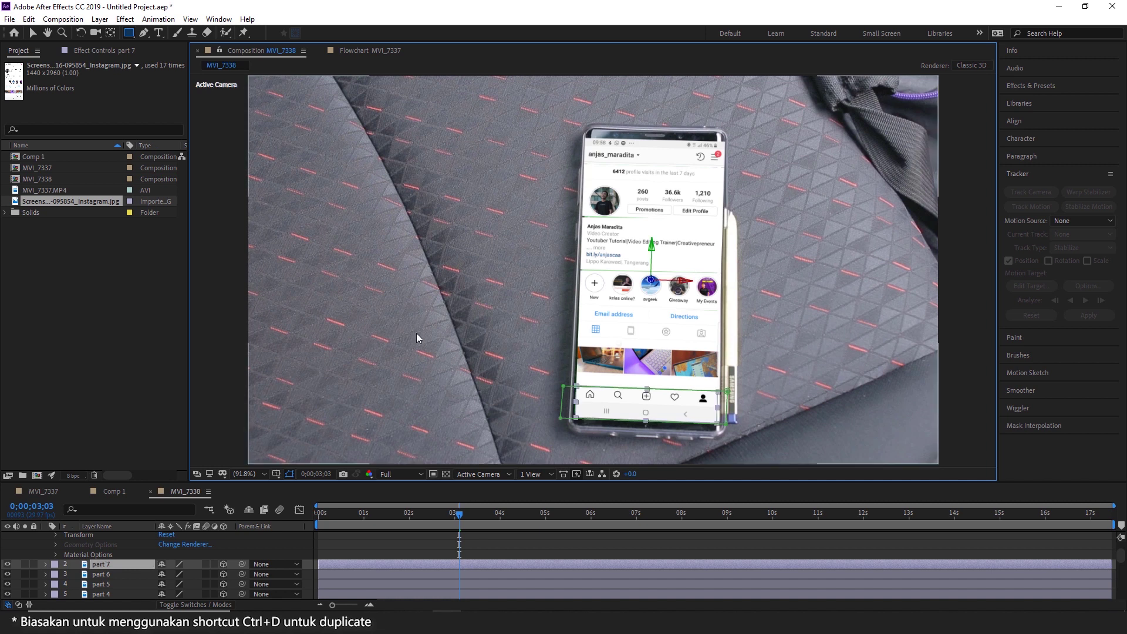
click(380, 340)
Switch to Custom View 1 and push the top strip back along its Z axis
click(691, 416)
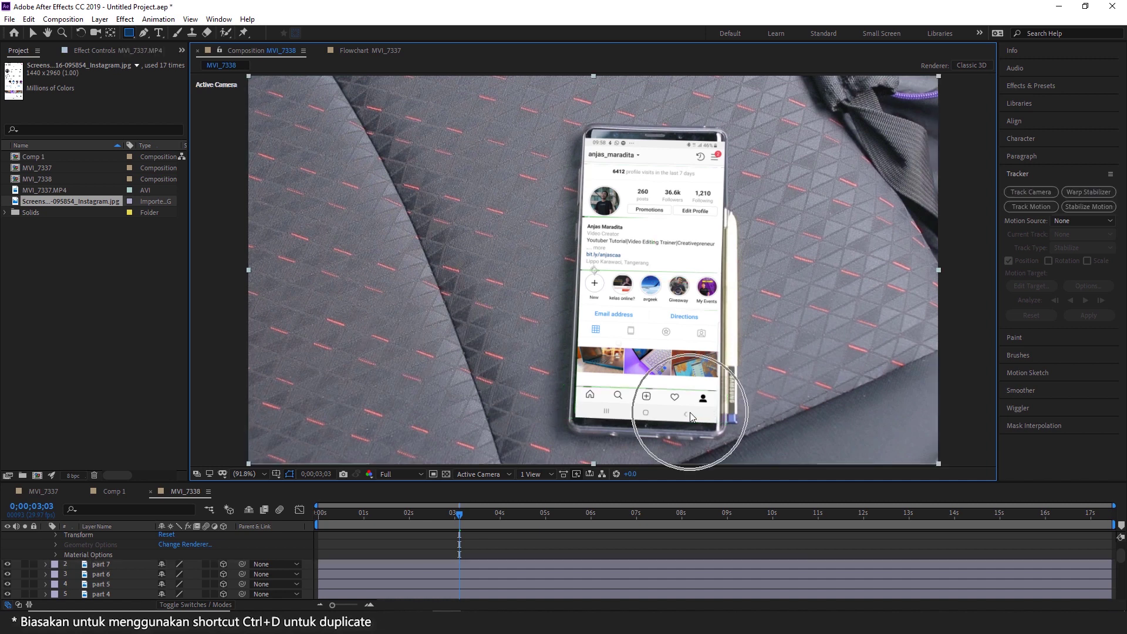
click(486, 473)
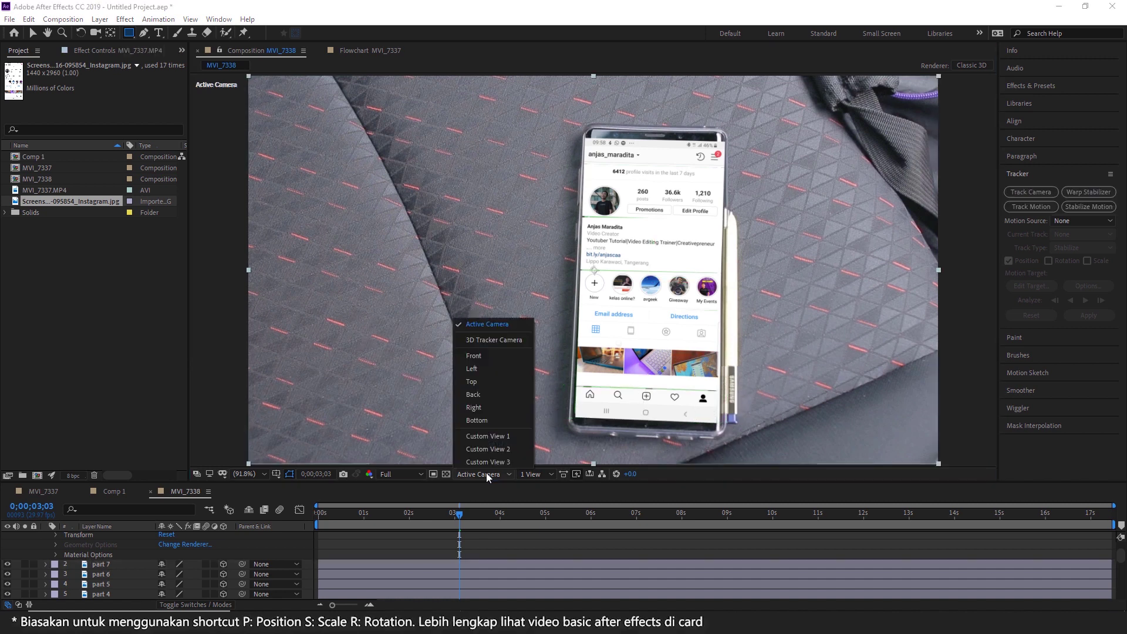
click(490, 436)
click(97, 574)
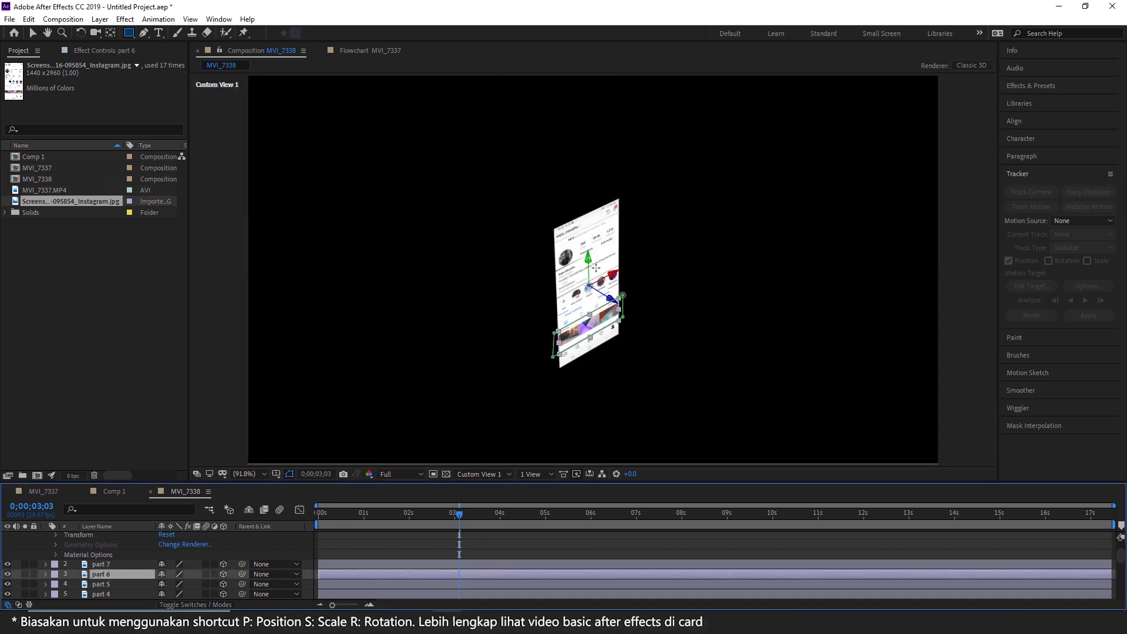
key(v)
click(596, 267)
mouse_move(594, 303)
mouse_down()
mouse_move(581, 297)
mouse_move(651, 324)
mouse_up()
Slide the part 4 strip further in depth, then return to the Active Camera view
click(564, 260)
click(584, 314)
drag(611, 304, 632, 306)
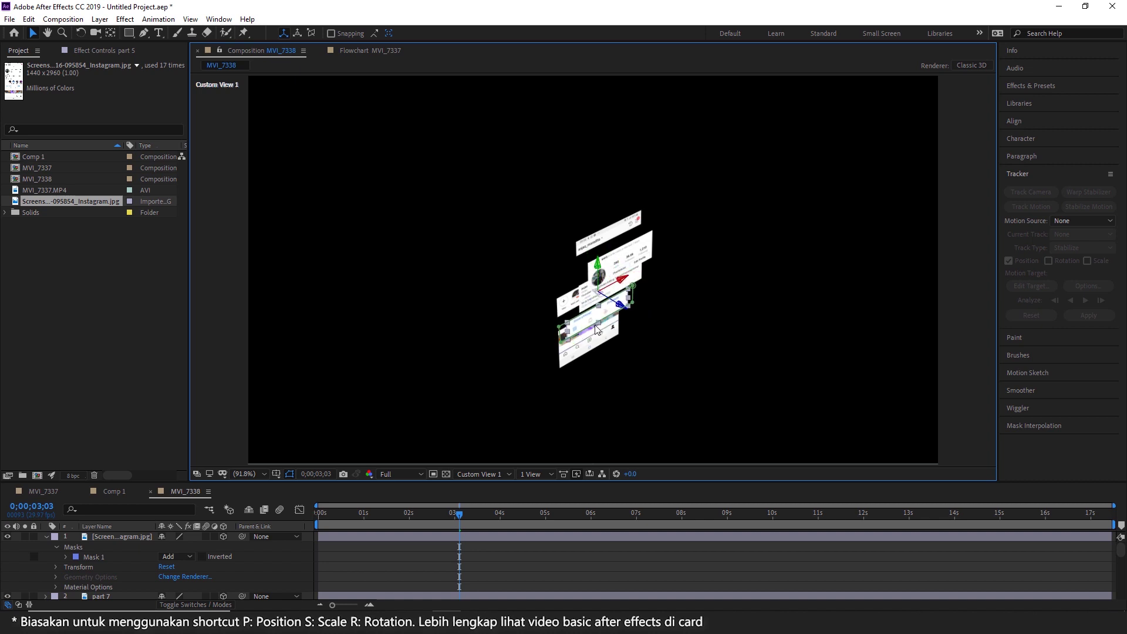
mouse_move(631, 305)
mouse_down()
mouse_move(621, 310)
mouse_move(675, 343)
mouse_up()
click(605, 311)
click(648, 446)
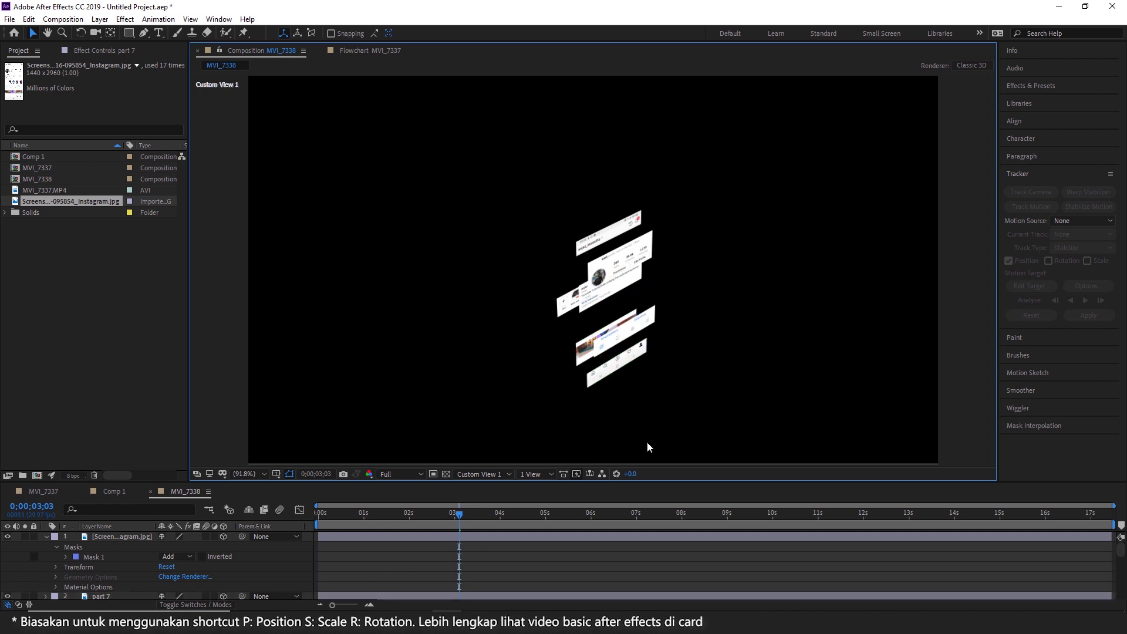
click(488, 473)
click(508, 324)
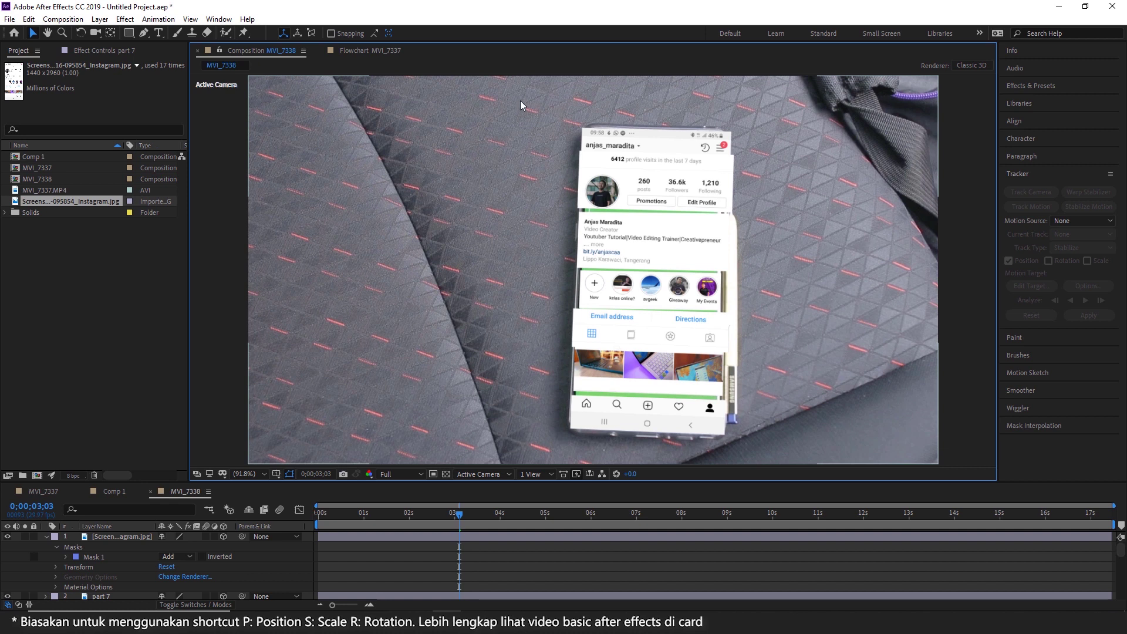
Shrink the top screenshot layer's Scale to about 17.6%
click(728, 168)
click(117, 537)
key(s)
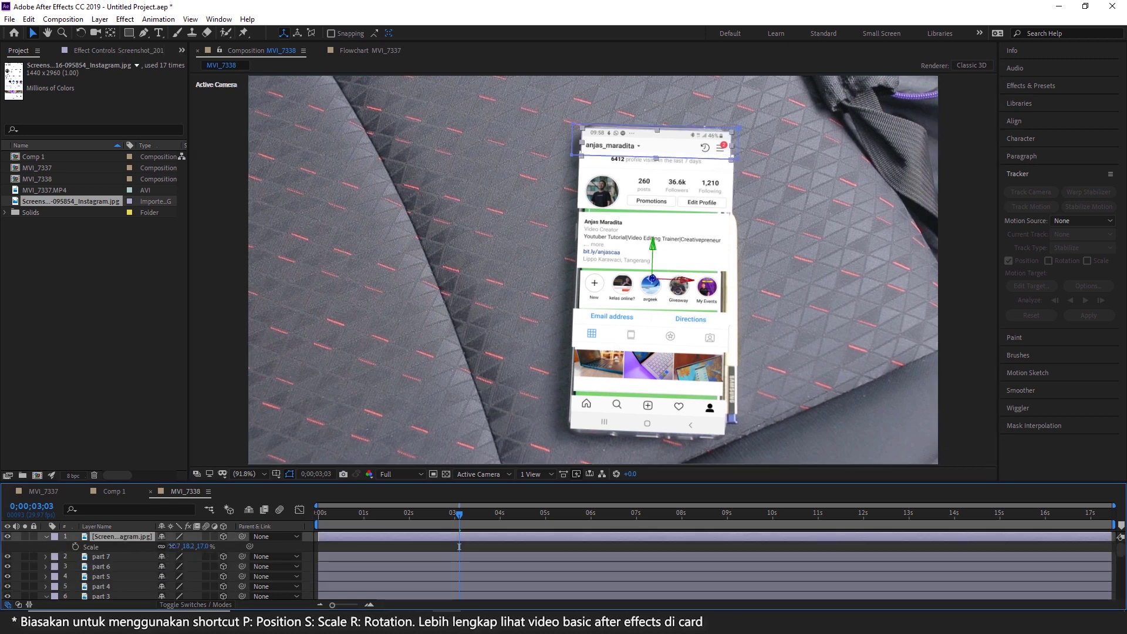
drag(171, 546, 180, 547)
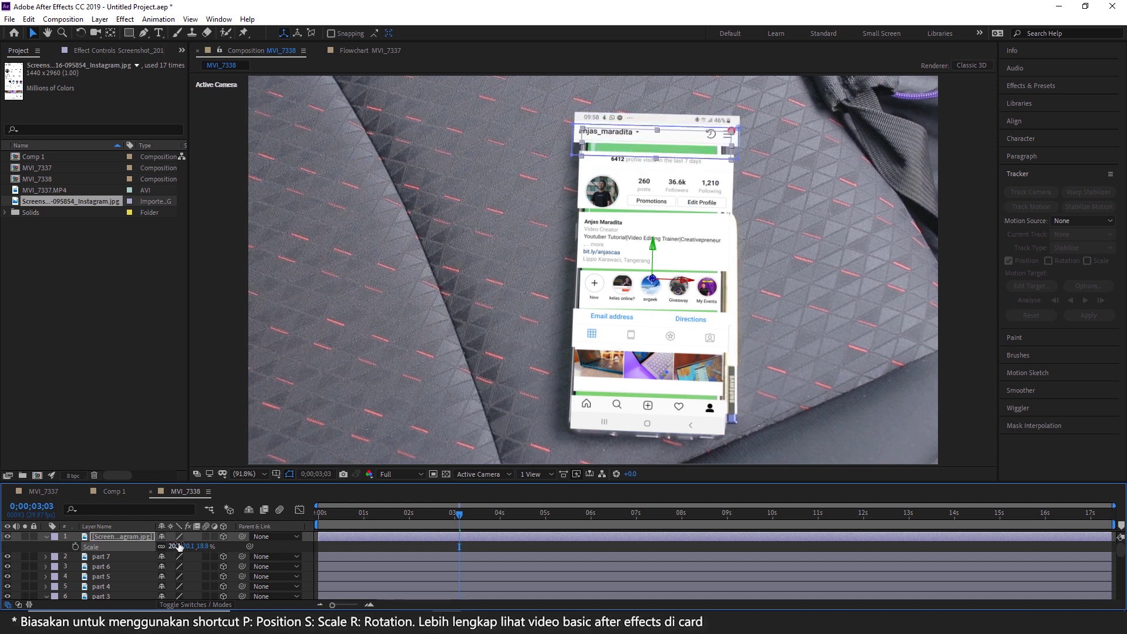
key(ctrl+z)
drag(583, 137, 587, 143)
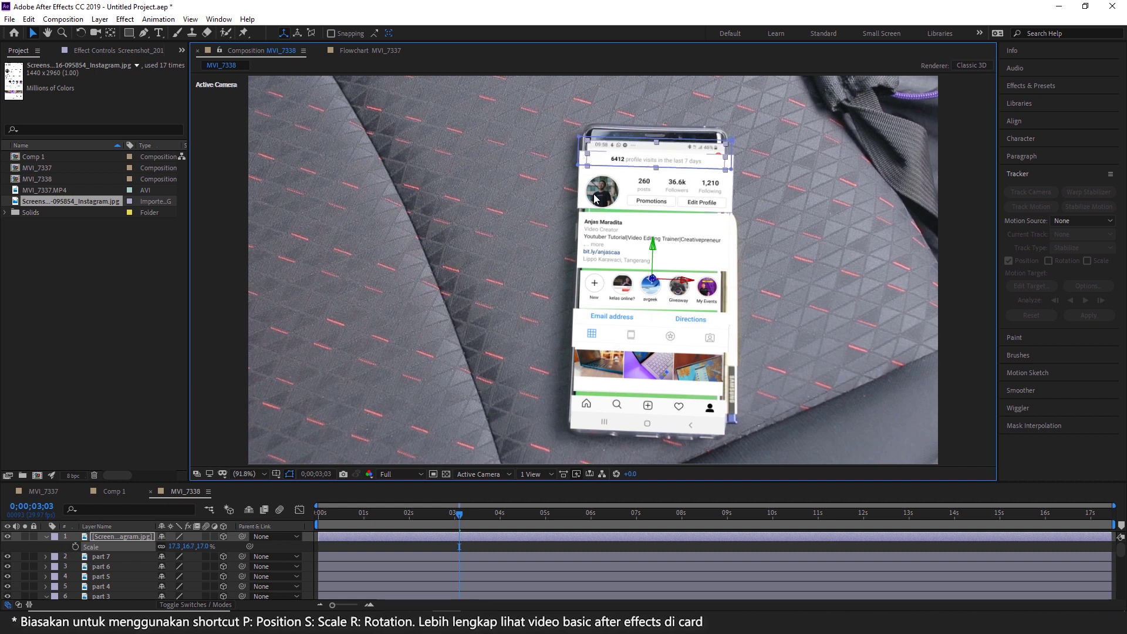
Nudge the Email/Directions strip (part 5) up into alignment with the phone
click(121, 560)
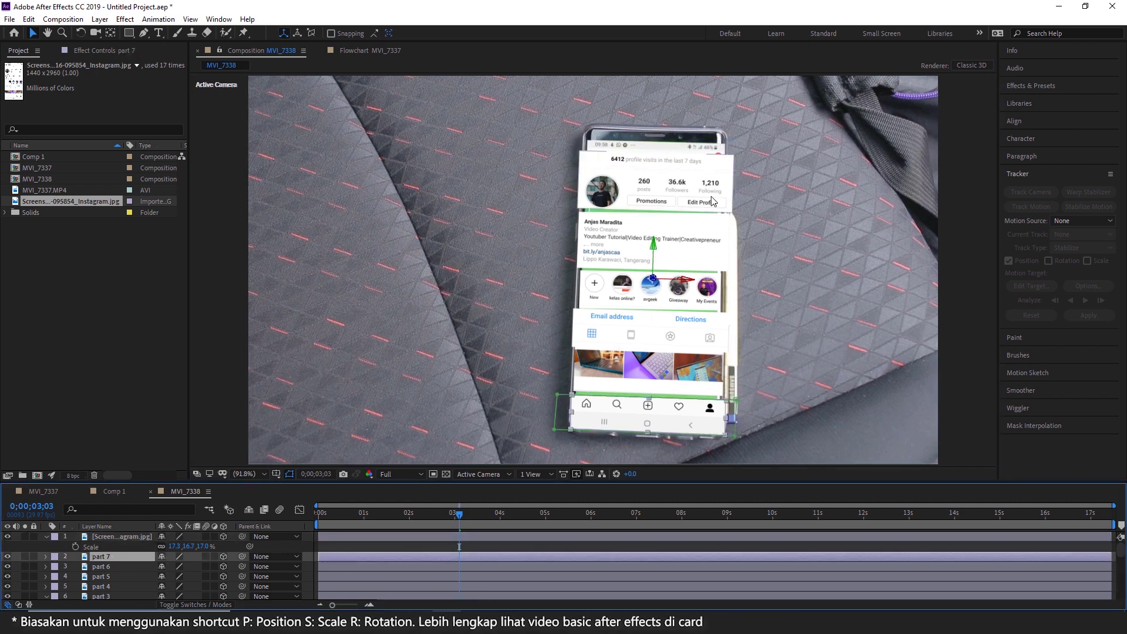
scroll(101, 566, down, 3)
click(105, 577)
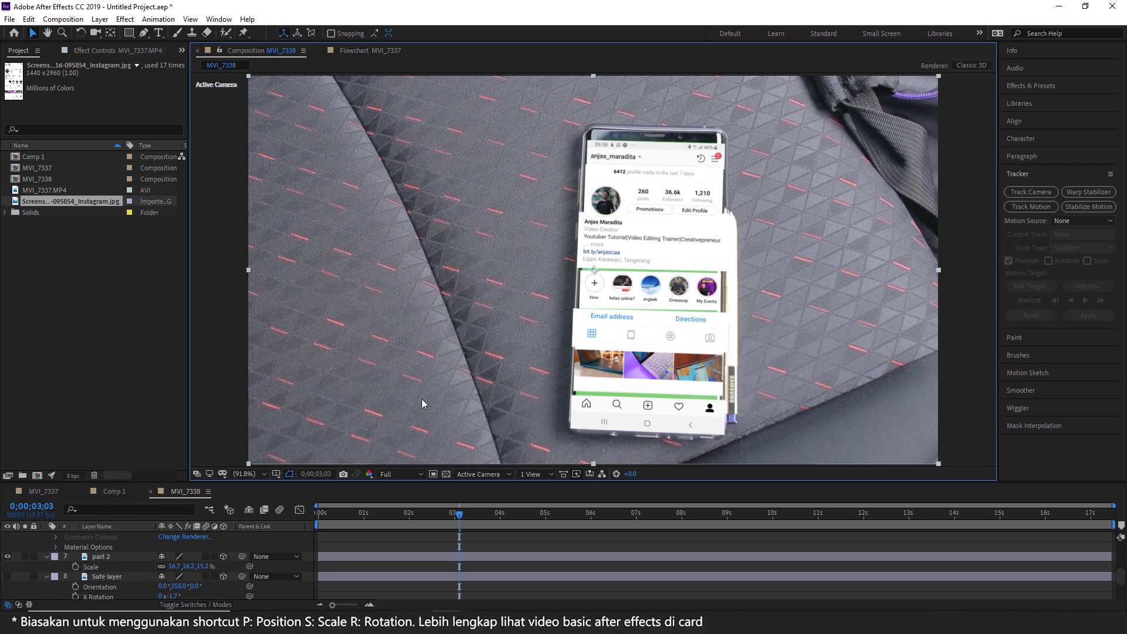
click(692, 251)
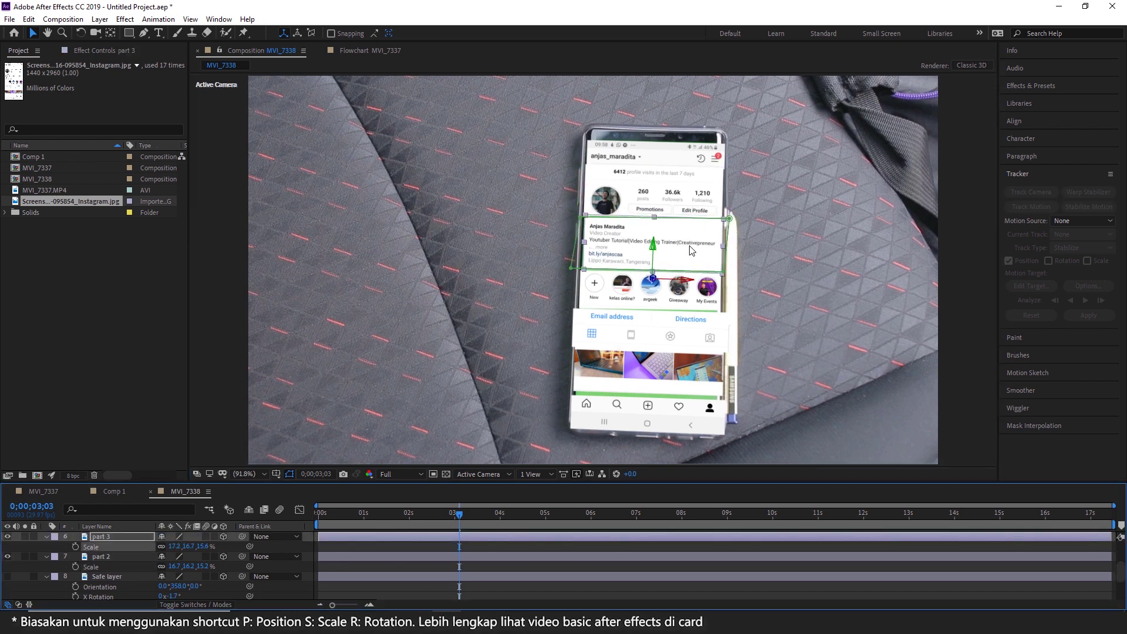
click(721, 294)
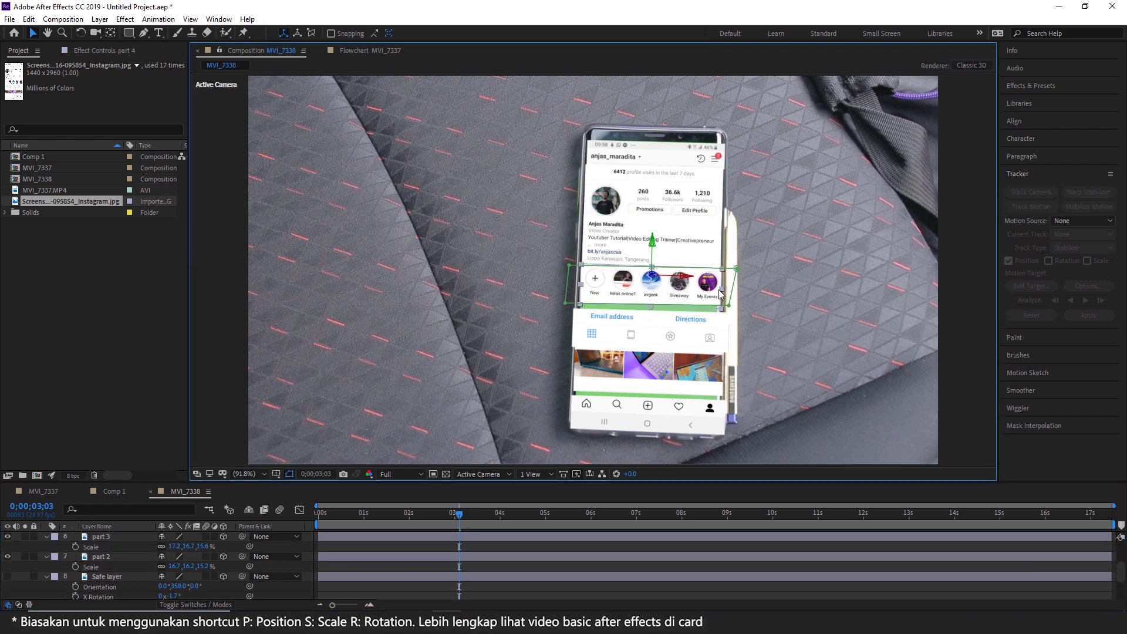
click(721, 343)
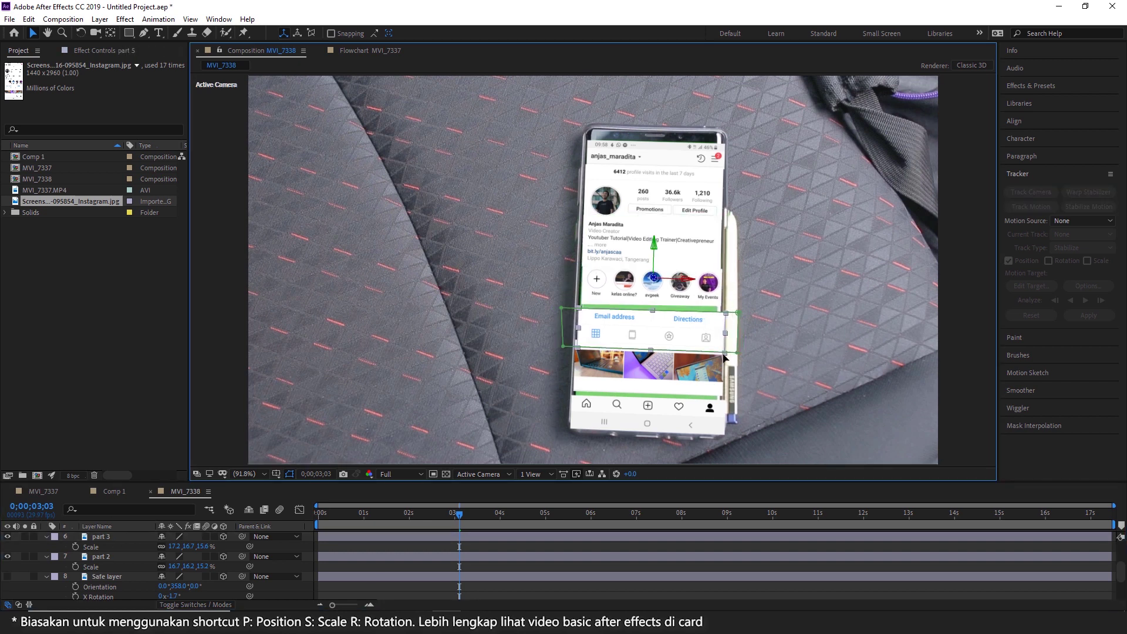
drag(652, 328, 649, 323)
Resize and realign the bottom navigation strip (part 7) to fit the phone
click(621, 392)
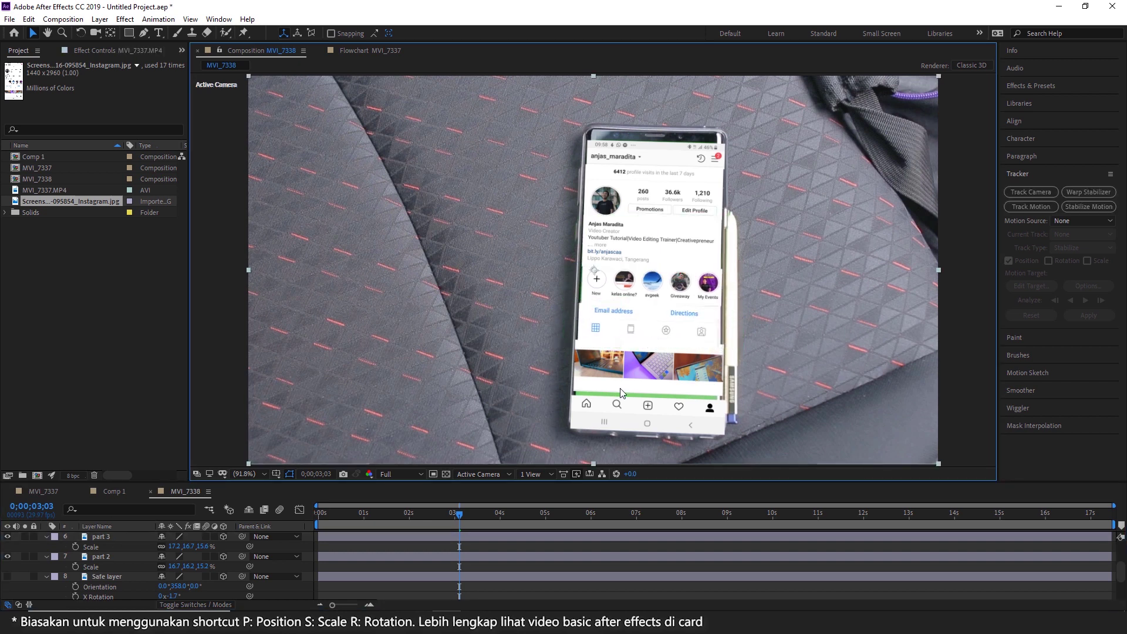
click(724, 422)
drag(724, 422, 719, 418)
key(s)
drag(648, 432, 650, 433)
Open the Smoother panel and play a preview of the composition
click(764, 423)
click(1012, 389)
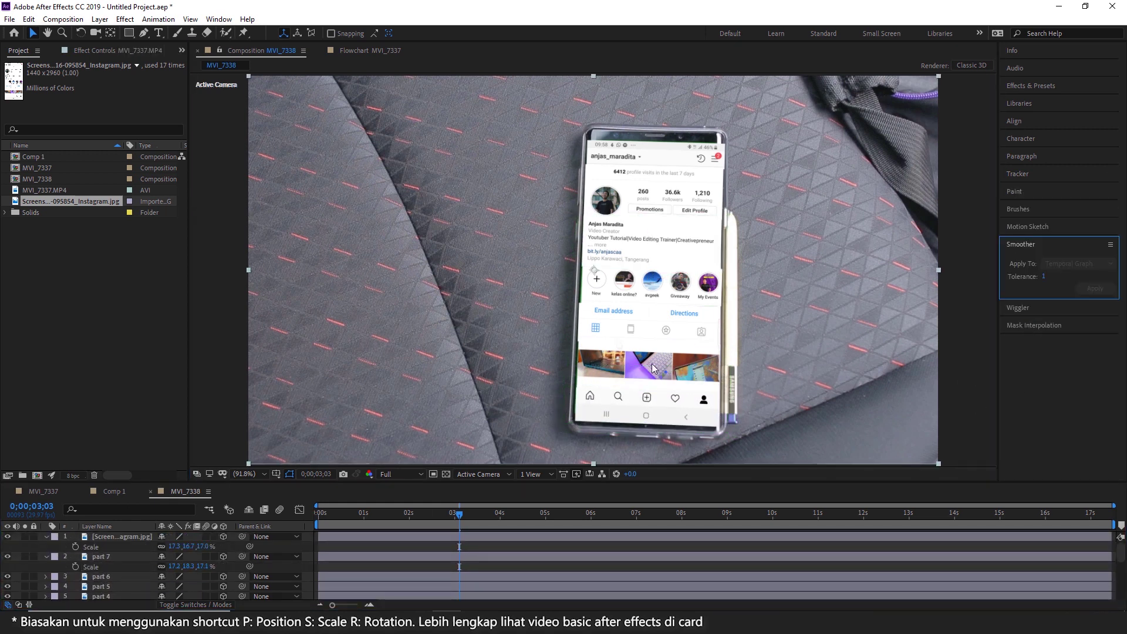
key(space)
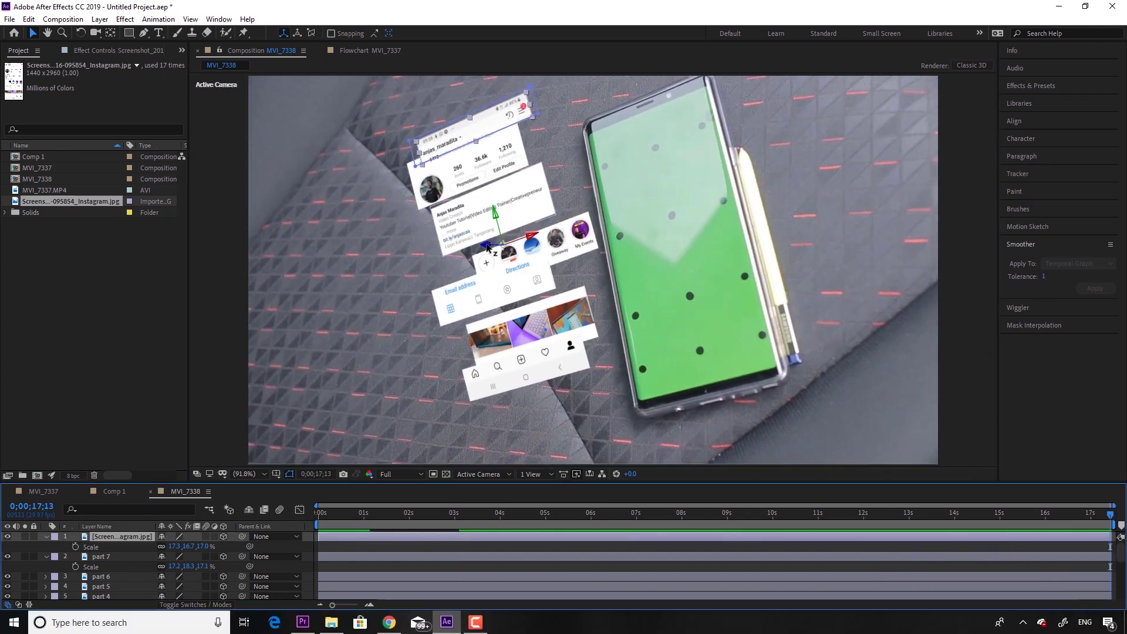
Shift the bio and stories strips right, and the Email and image-grid strips left
click(487, 248)
click(488, 246)
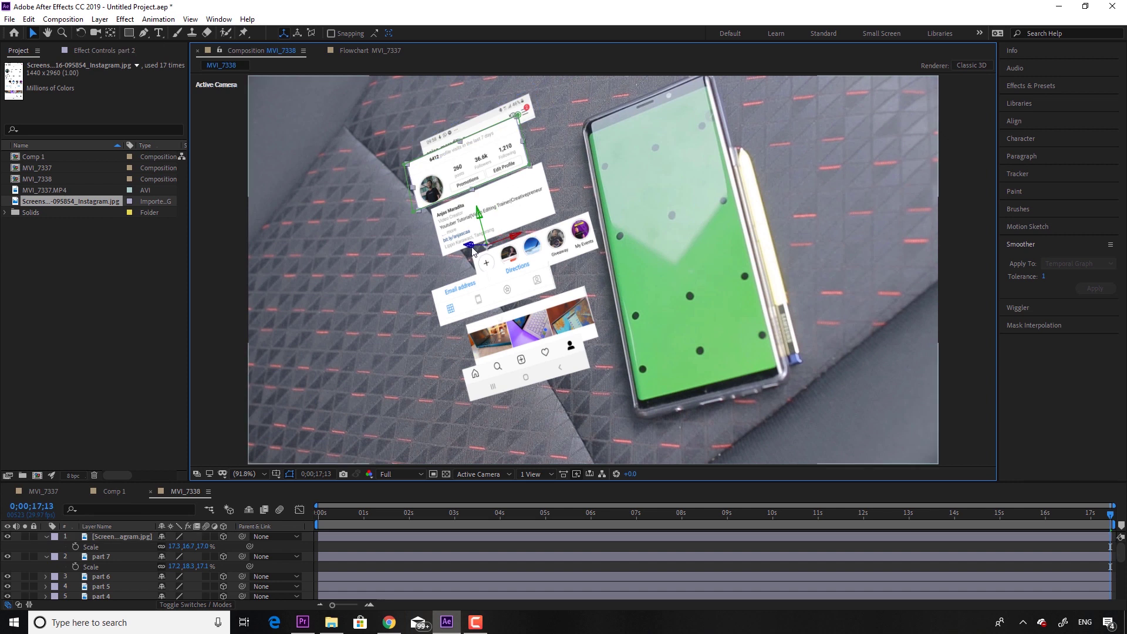
drag(488, 241, 551, 246)
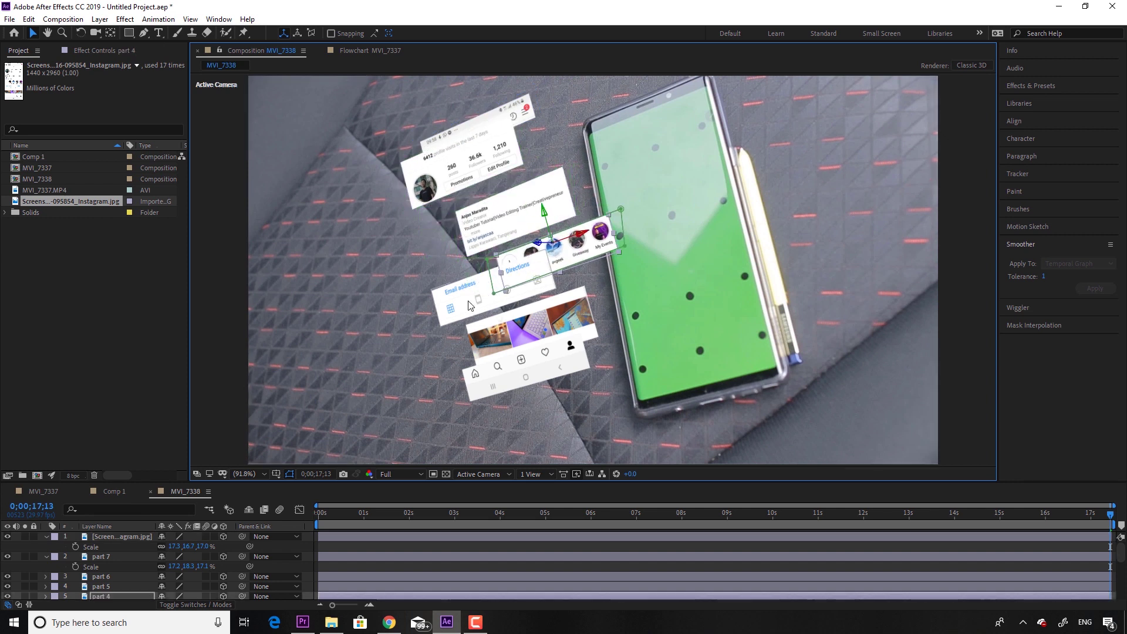
drag(482, 290, 435, 291)
drag(563, 333, 524, 335)
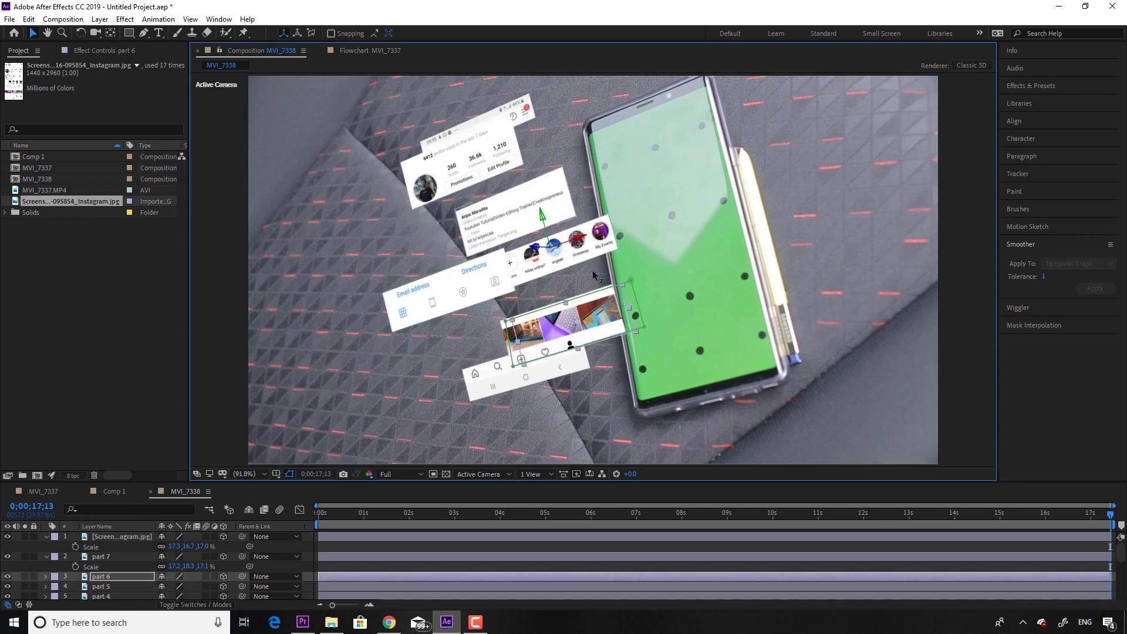
Move the navigation strip left and down, tuck Email under the stories row, and preview
click(522, 367)
drag(475, 240, 431, 247)
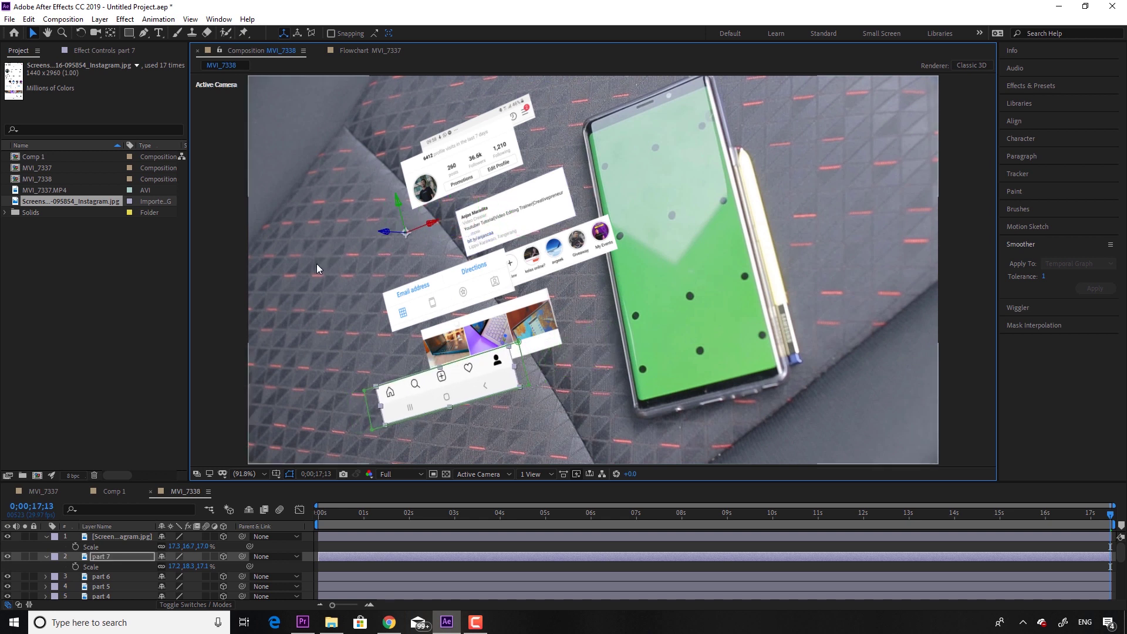
click(539, 227)
click(435, 297)
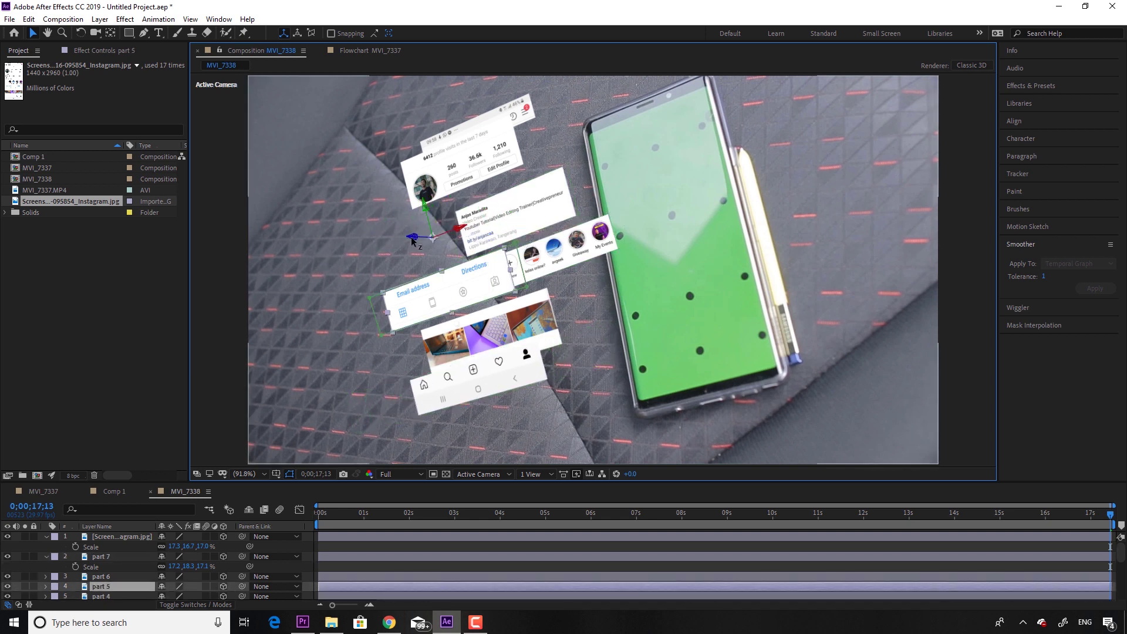
drag(435, 297, 520, 292)
click(394, 339)
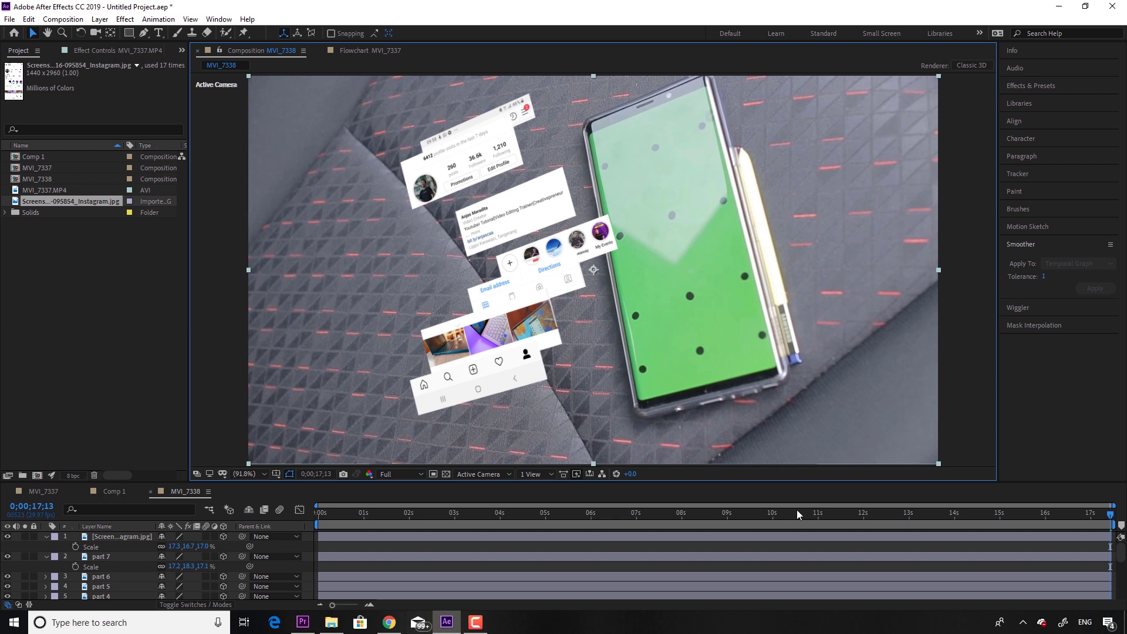
key(space)
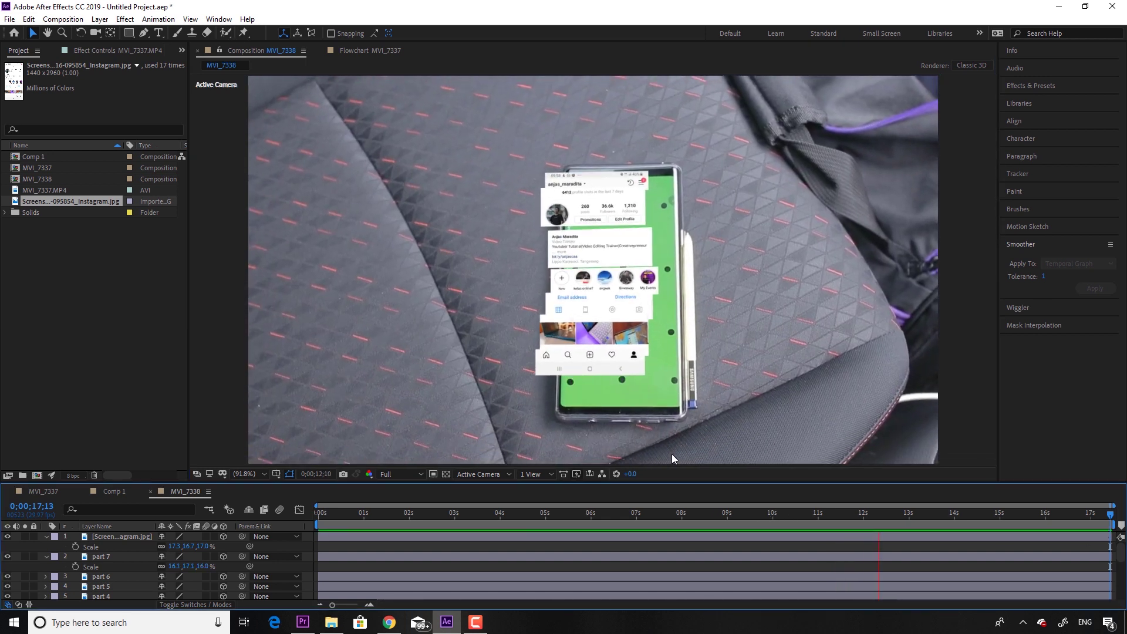
key(space)
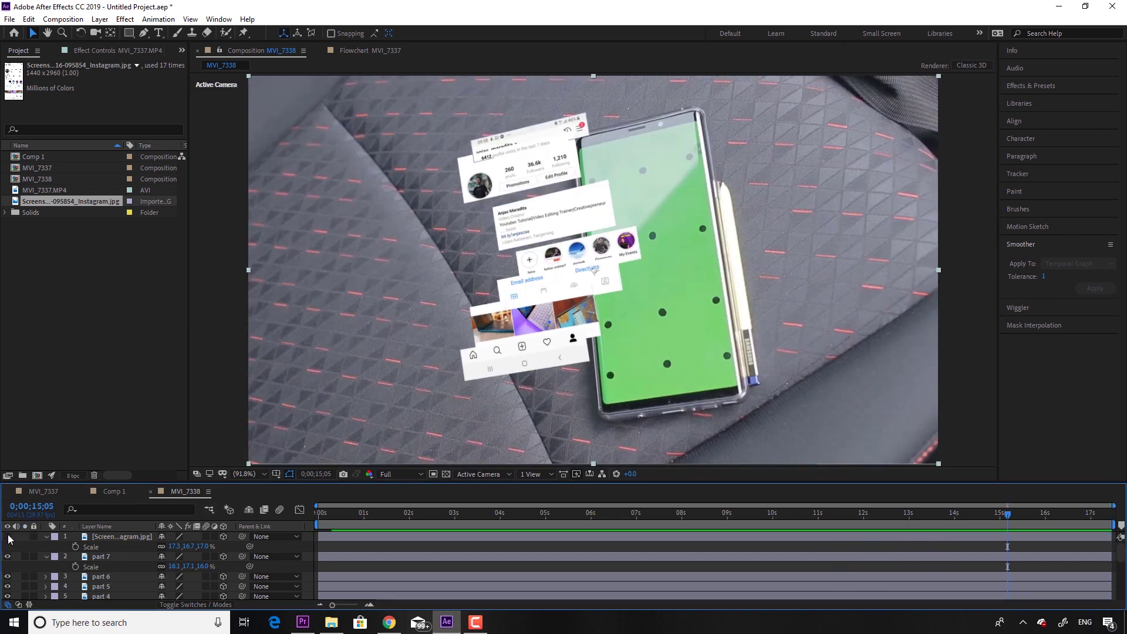
Hide the screenshot, navigation, photo, Directions, stories, bio and profile header strip layers
click(7, 556)
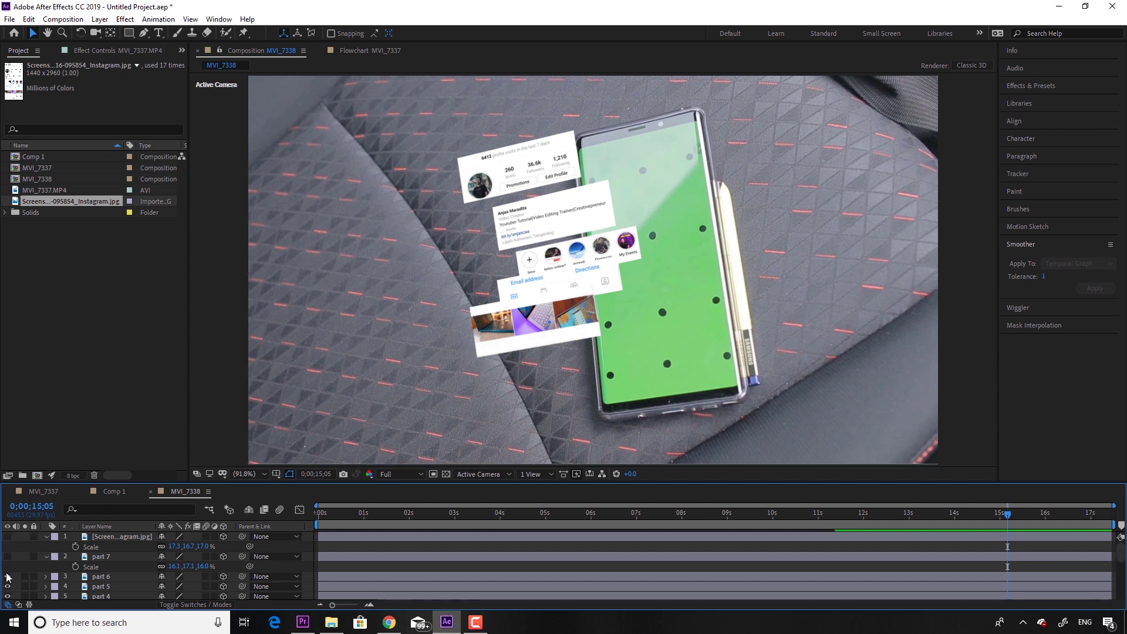
click(8, 577)
click(8, 587)
scroll(9, 592, down, 2)
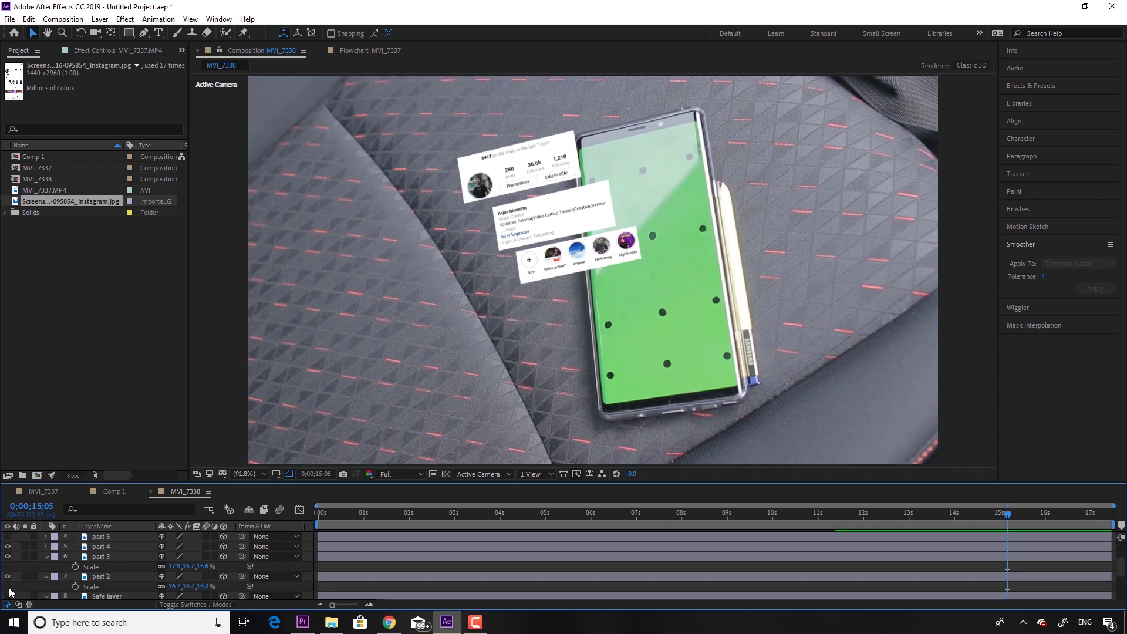
click(7, 547)
click(7, 556)
click(7, 577)
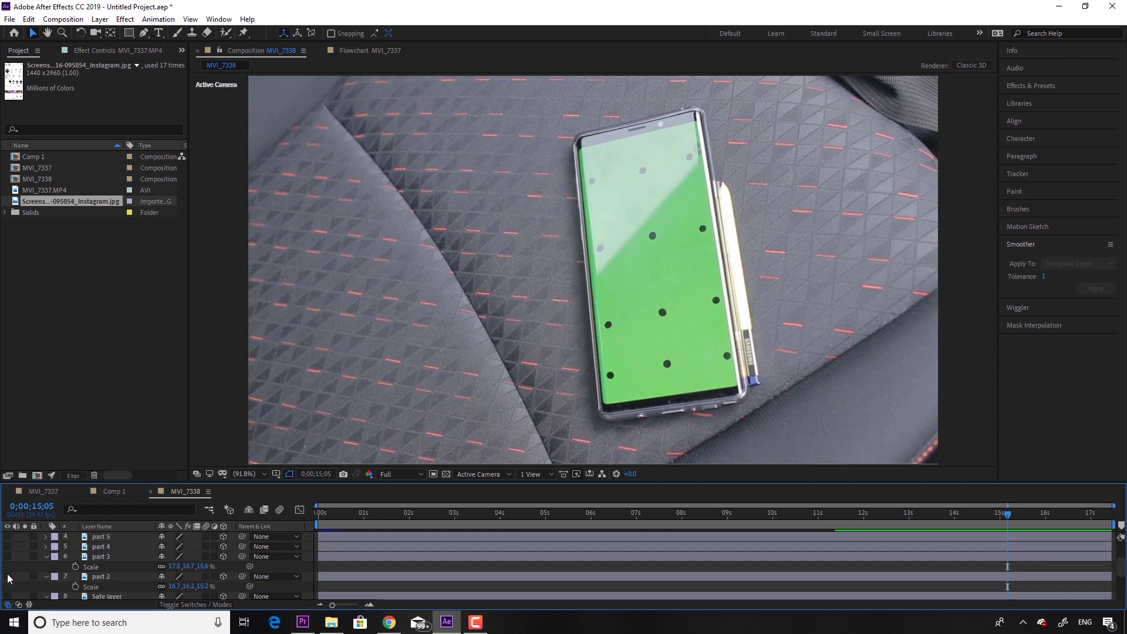
At the timeline start, create a new solid layer with white as its colour
key(Home)
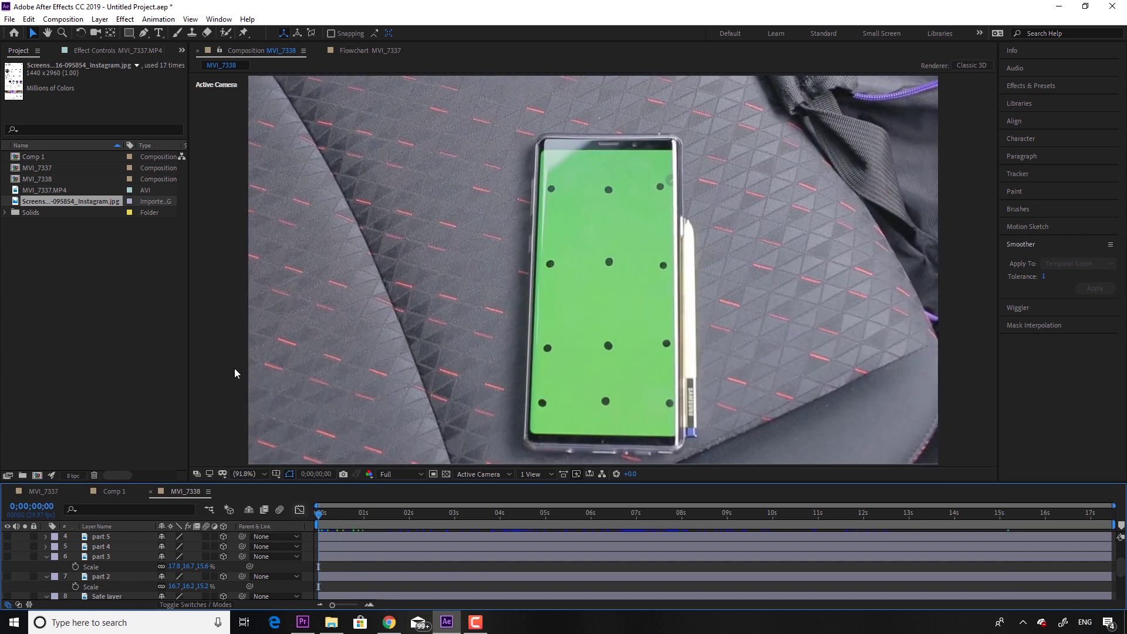
click(100, 19)
click(95, 22)
click(100, 19)
mouse_move(118, 33)
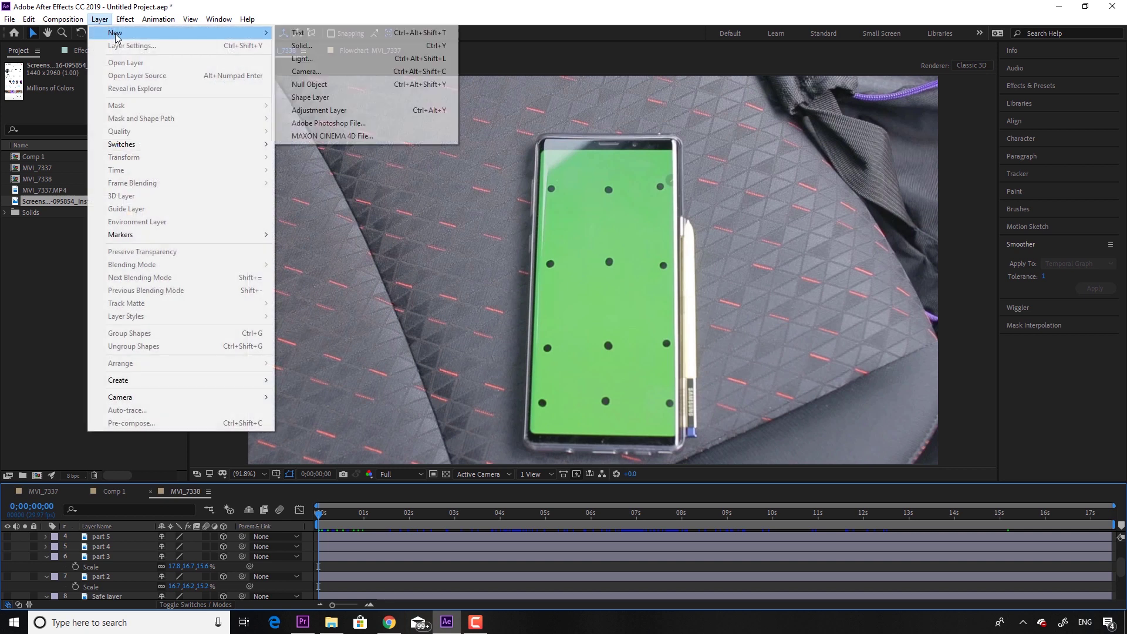
click(315, 50)
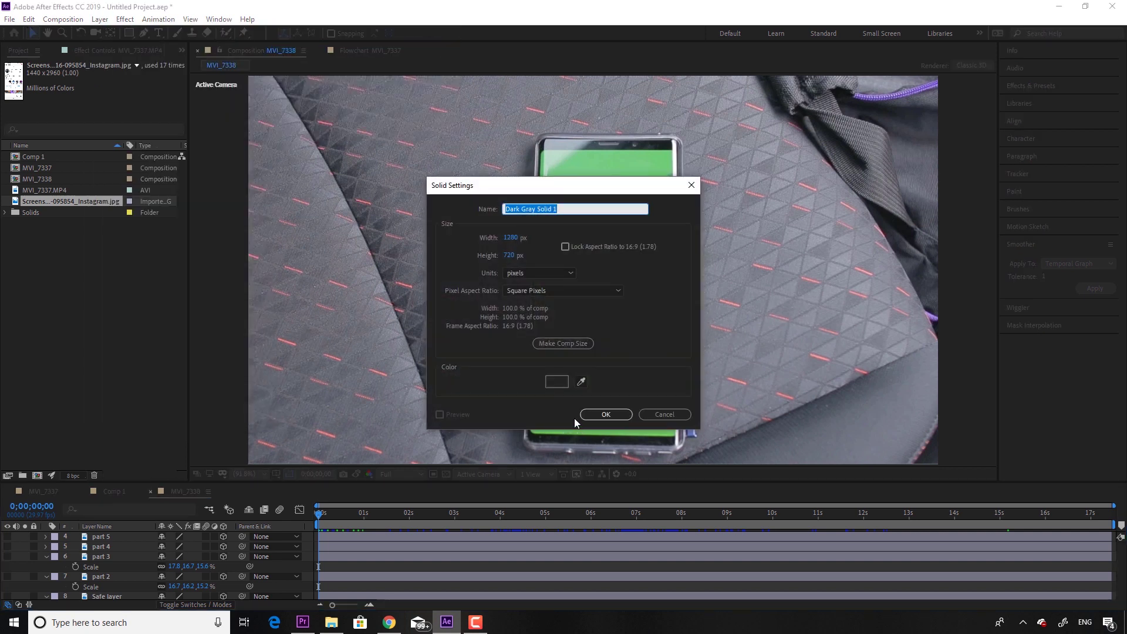
click(558, 383)
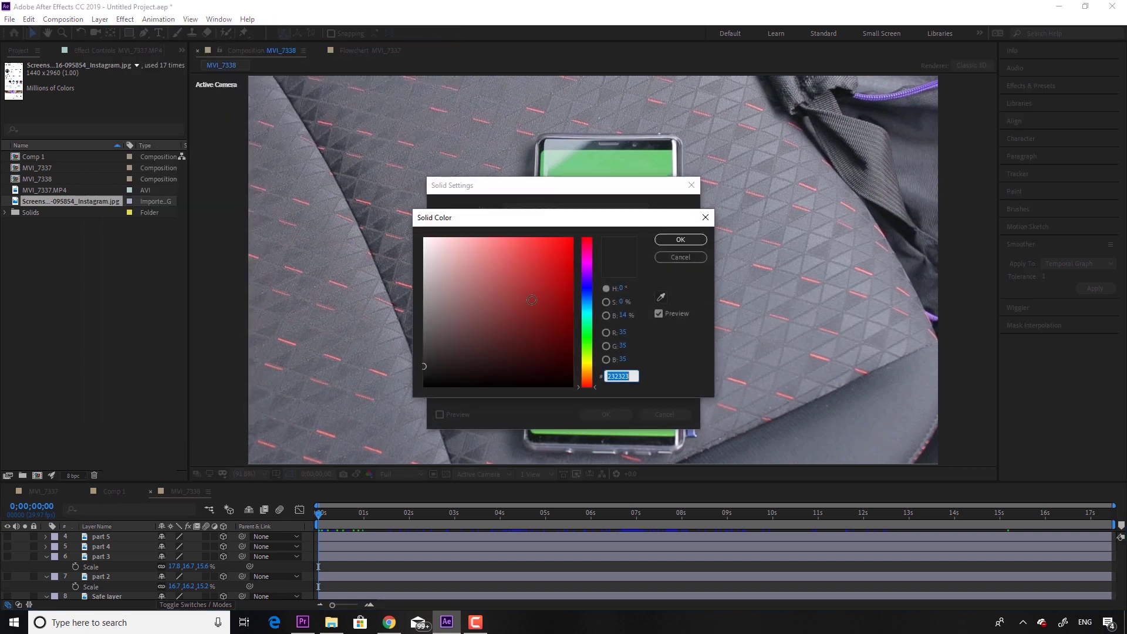
click(681, 240)
click(623, 417)
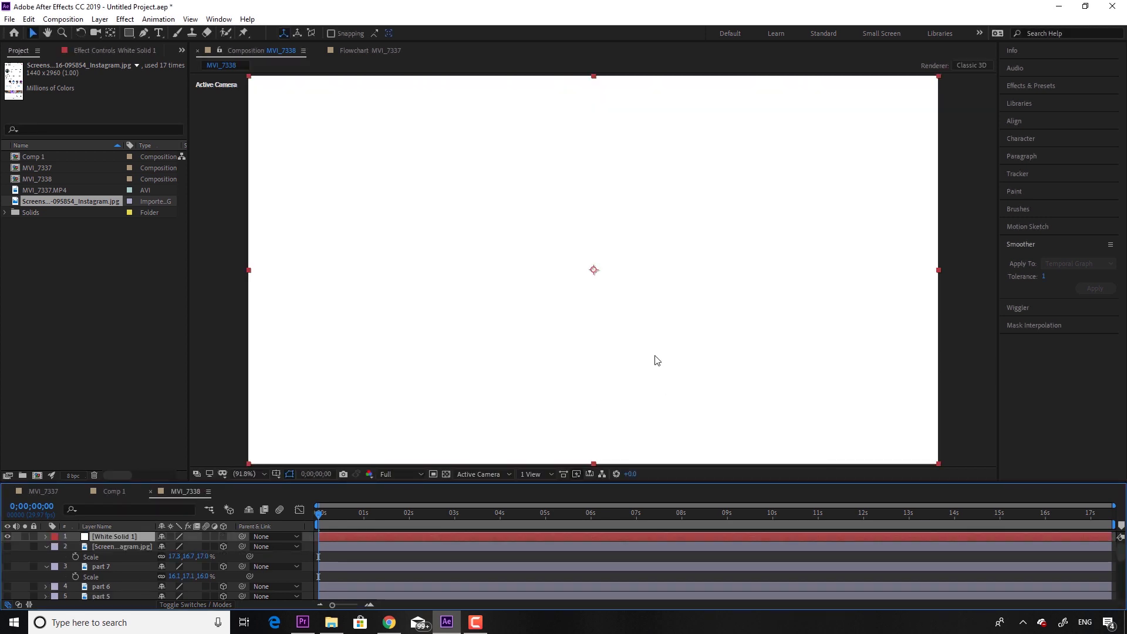
Move White Solid 1 to the bottom and apply Keylight (1.2) to the footage, sampling the green screen
drag(123, 541, 118, 598)
click(1030, 86)
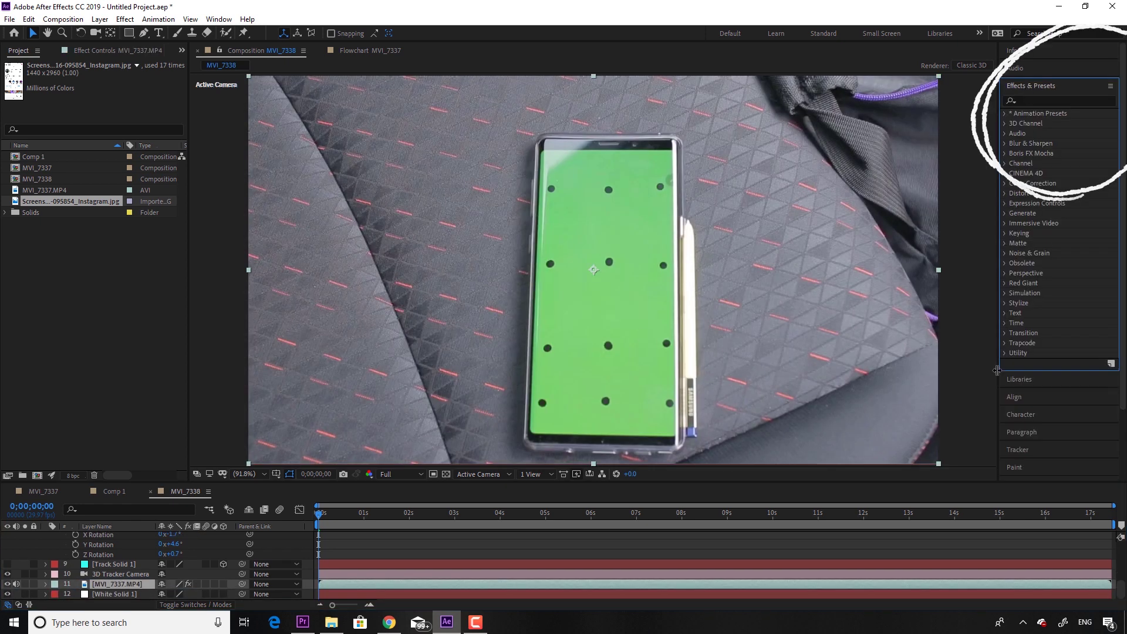
click(1037, 100)
text(key)
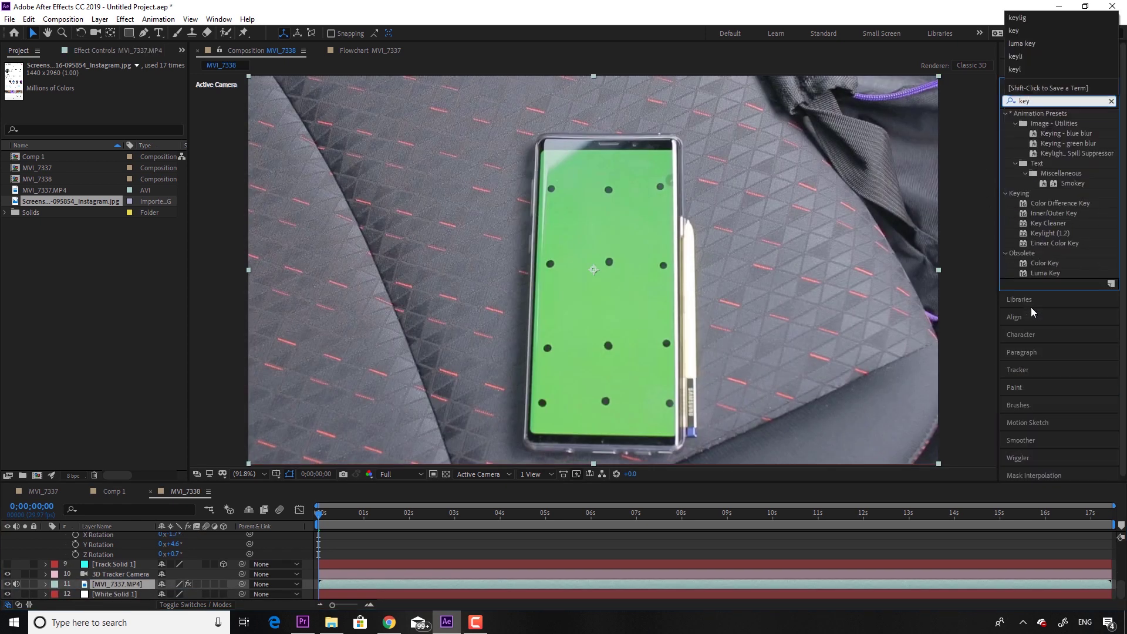
text(li)
drag(1050, 153, 620, 245)
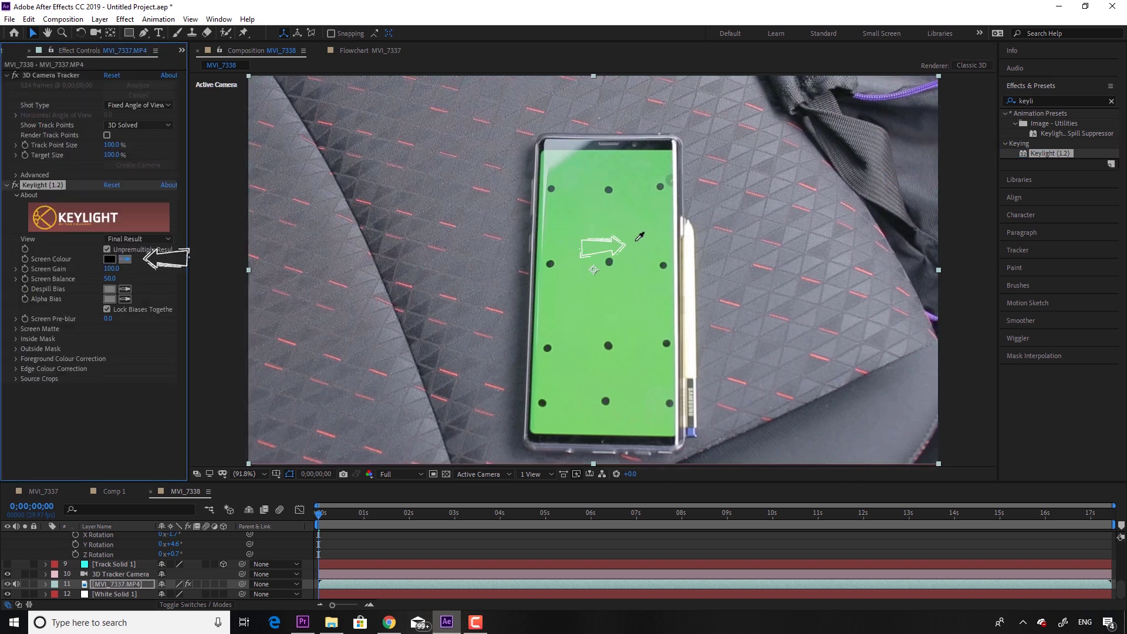
click(640, 237)
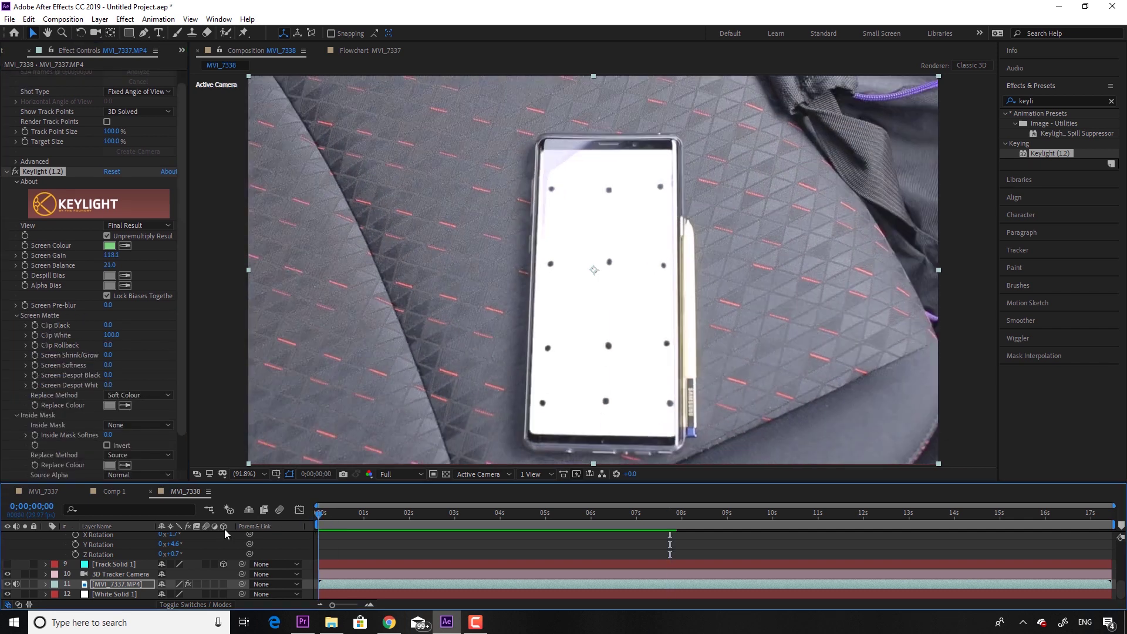
Draw a Pen mask around the phone screen on the footage and set it to Subtract
click(142, 37)
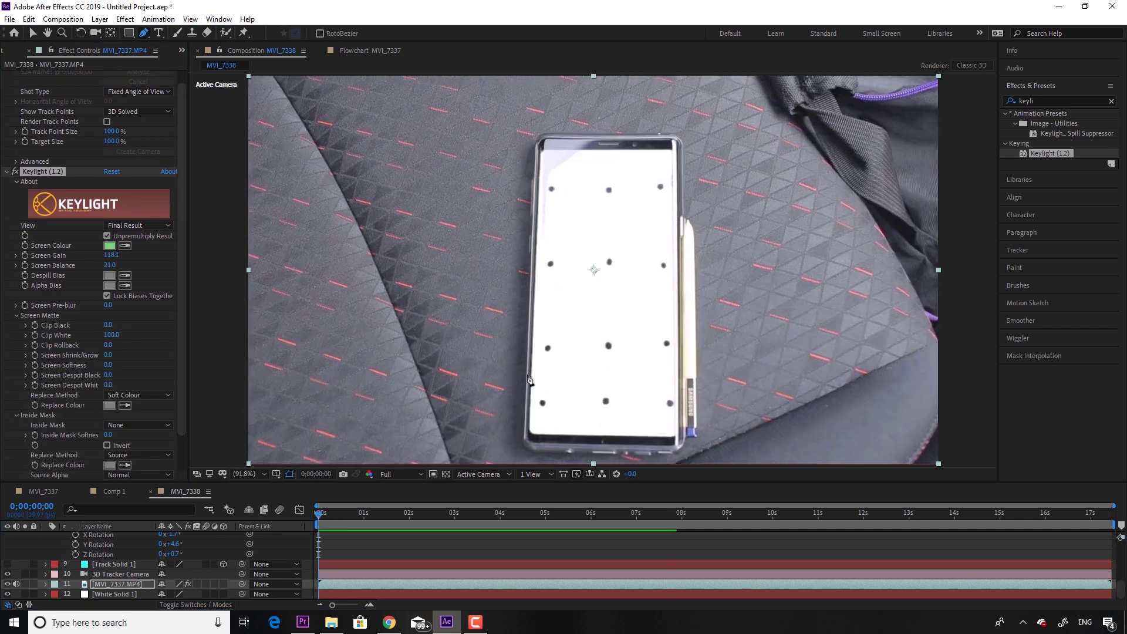
click(532, 425)
click(532, 425)
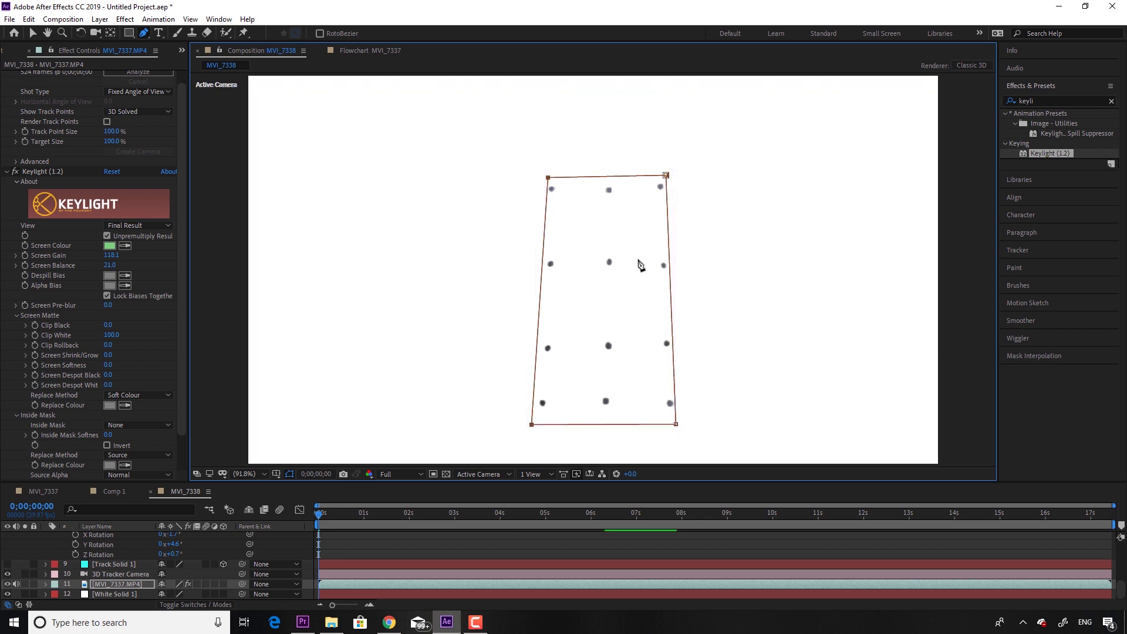
key(m)
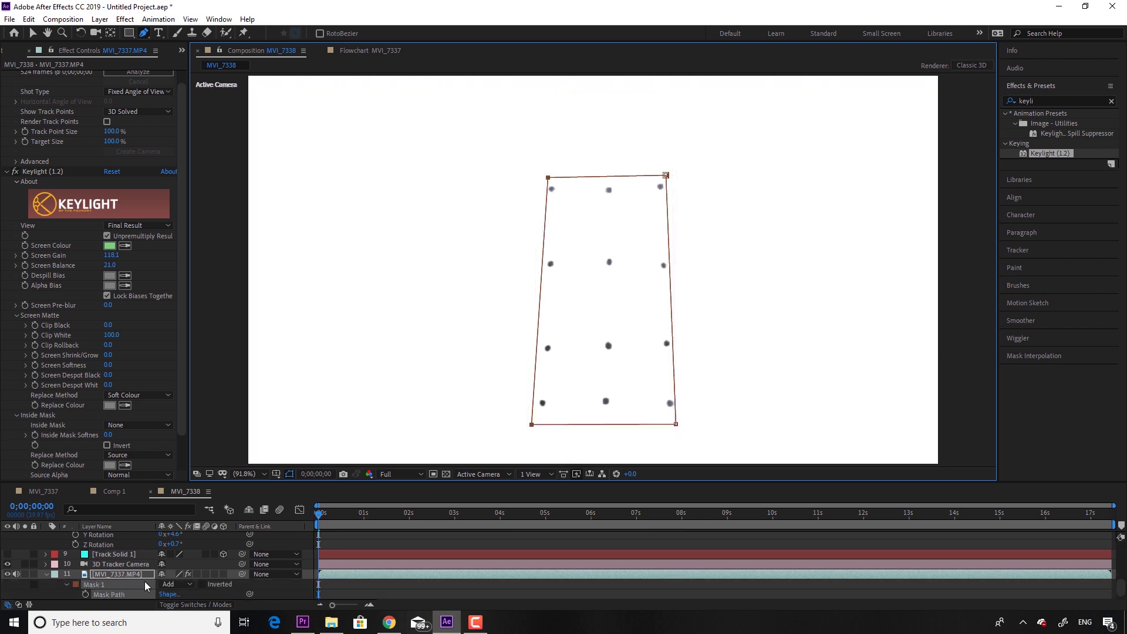
click(166, 585)
click(205, 518)
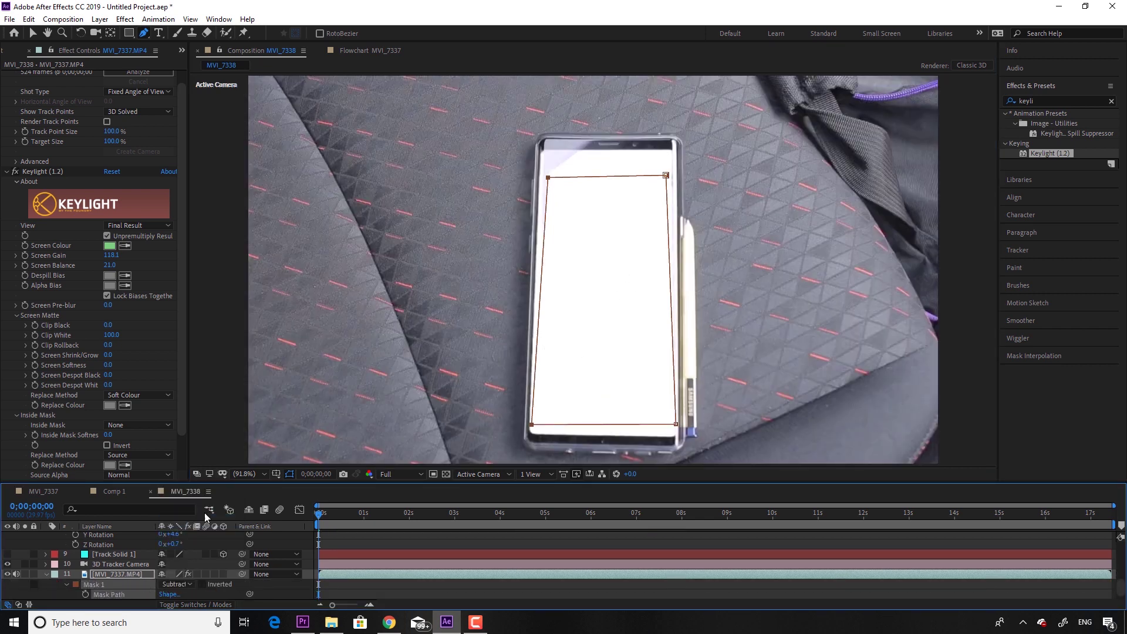
click(115, 577)
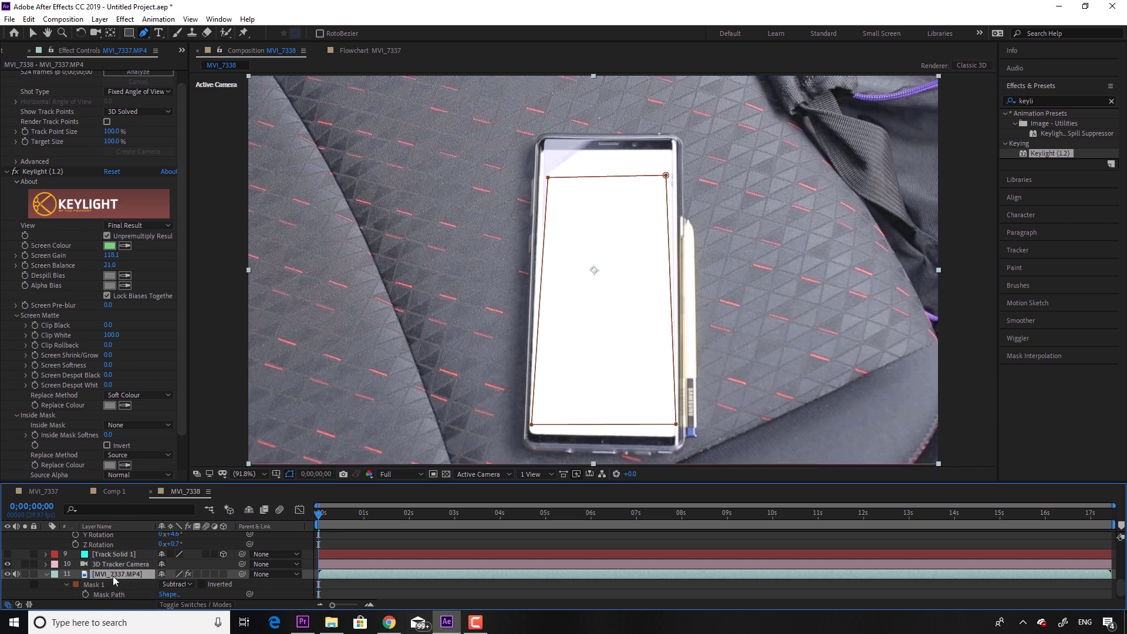
key(m)
key(v)
click(115, 565)
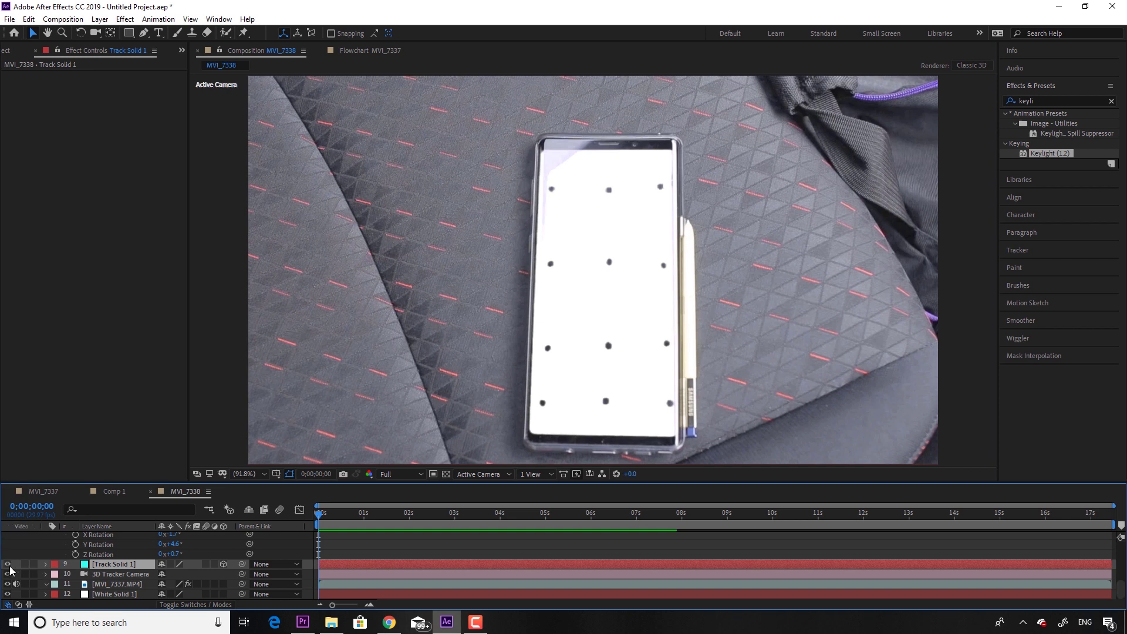
Show Track Solid 1, fit it over the phone screen, and preview its tracking
click(7, 565)
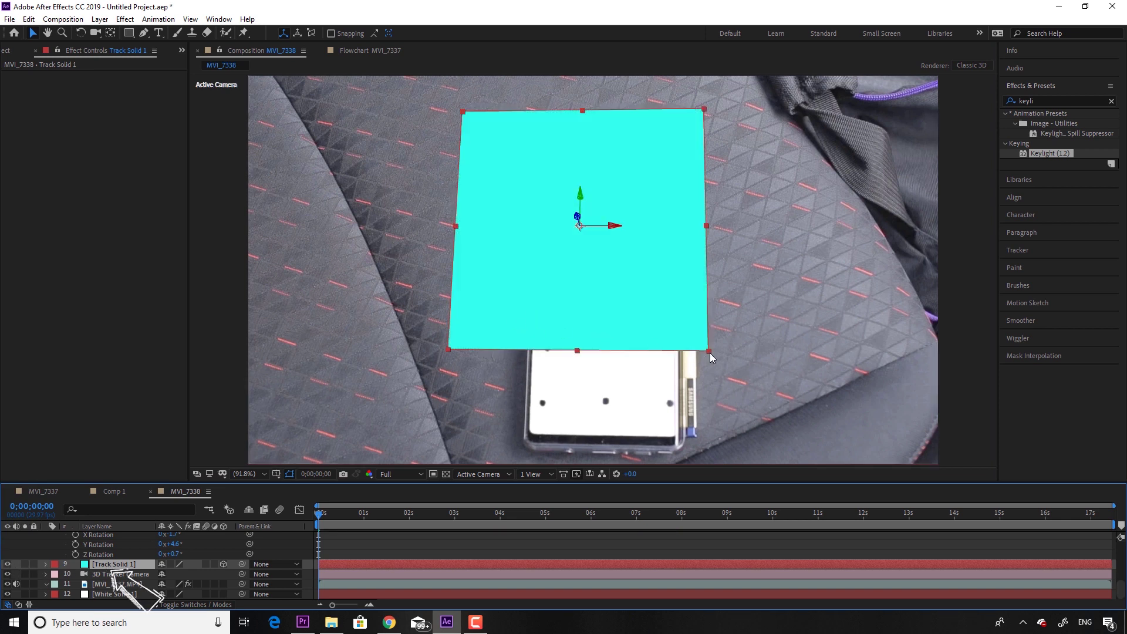
mouse_move(709, 351)
mouse_down()
mouse_move(646, 334)
mouse_move(675, 437)
mouse_up()
drag(611, 176, 617, 182)
drag(675, 434, 678, 438)
click(728, 408)
key(space)
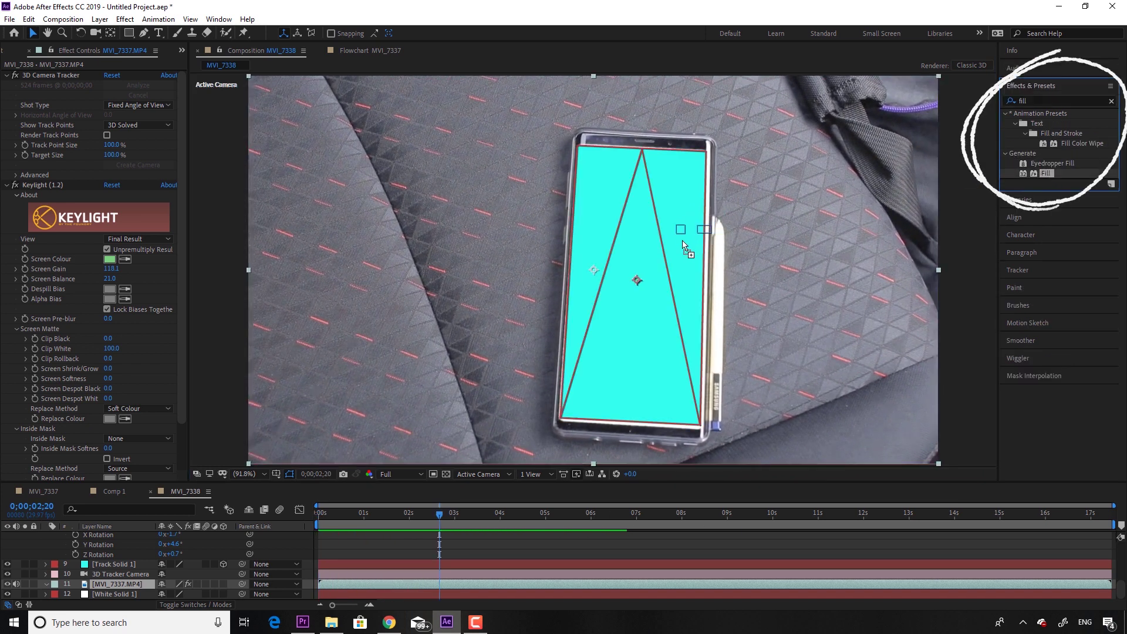
Apply a Fill effect to Track Solid 1 with white sampled from the screen, then preview
drag(683, 246, 666, 260)
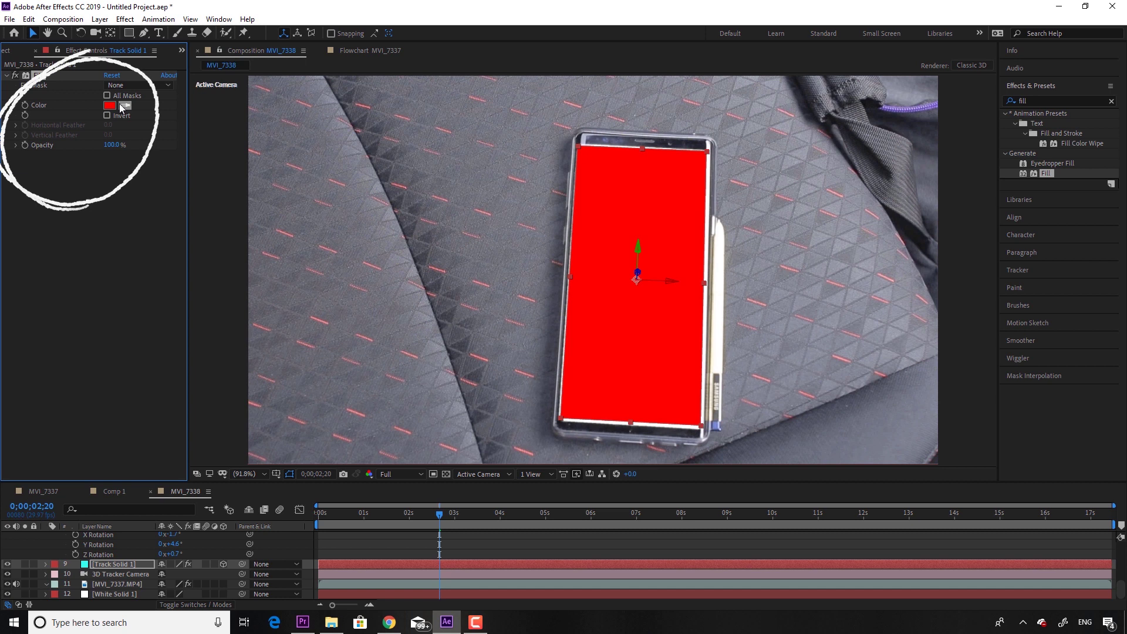
click(709, 261)
click(251, 229)
key(space)
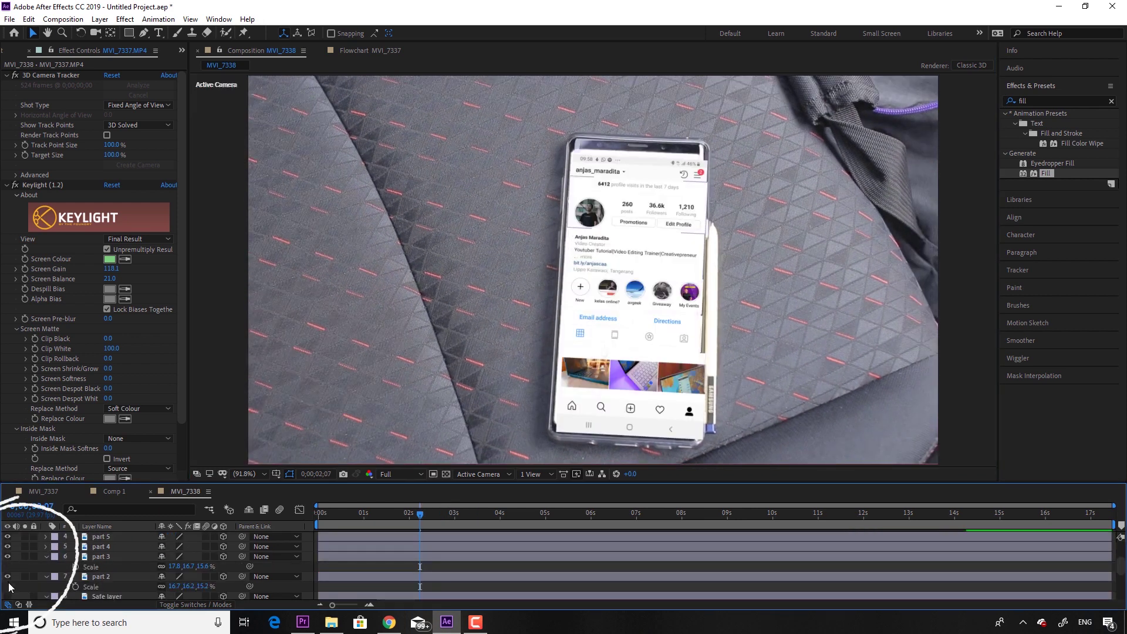
Move the current-time indicator to a later frame where the Instagram strips float above the screen
scroll(9, 587, down, 2)
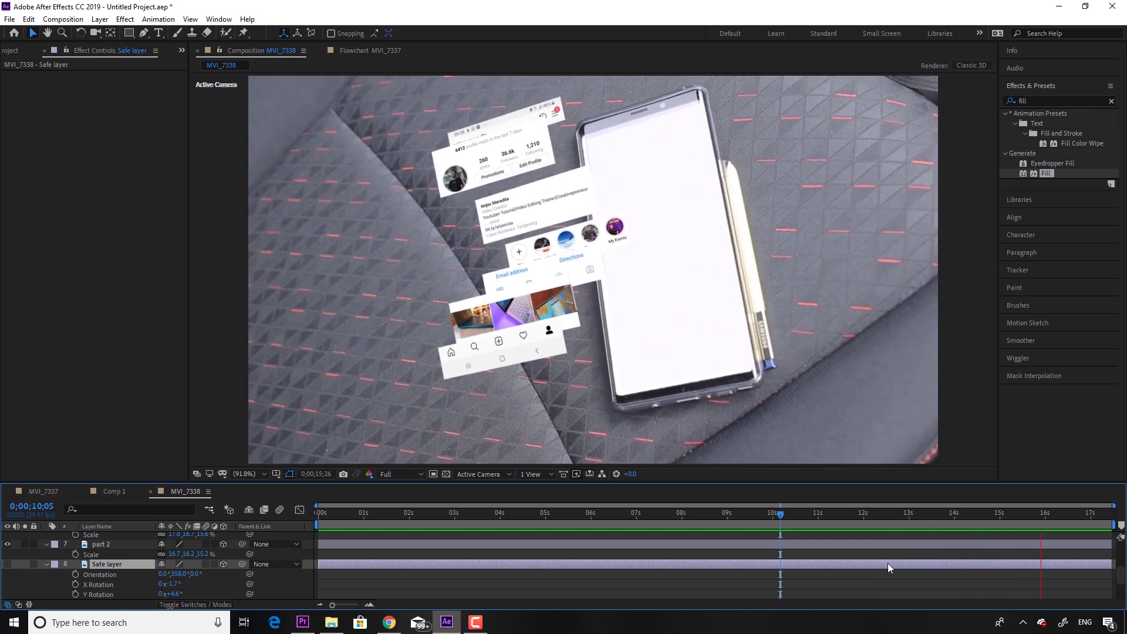
click(959, 549)
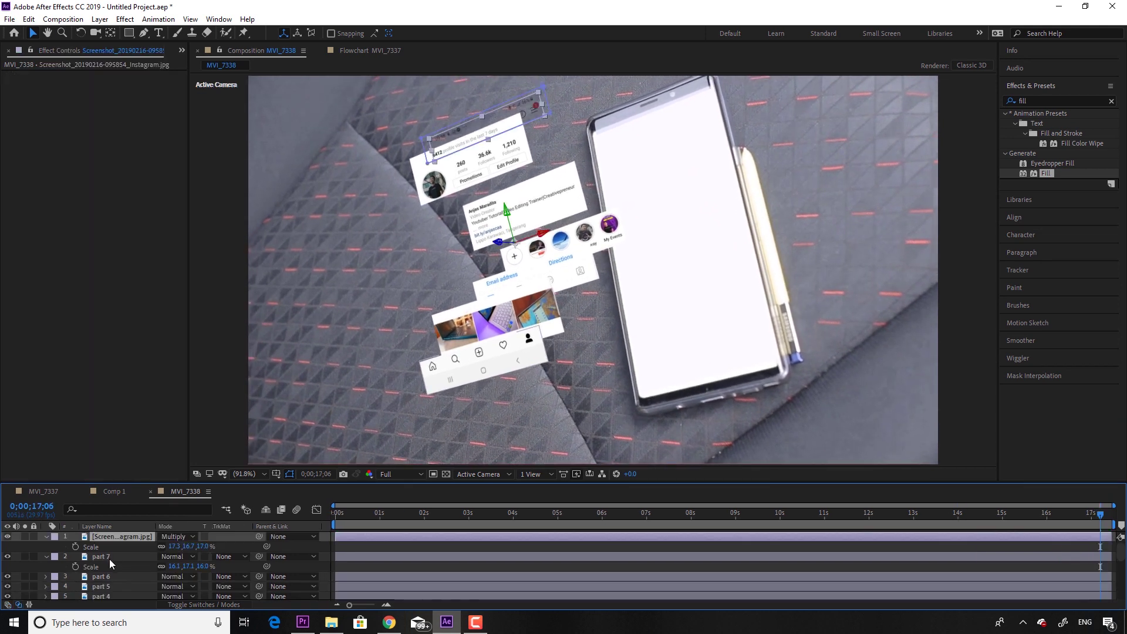
Set the screenshot layer and parts 7 to 4 to Multiply blending, then preview from near the start
ctrl+click(101, 557)
ctrl+click(111, 577)
ctrl+click(108, 587)
ctrl+click(107, 596)
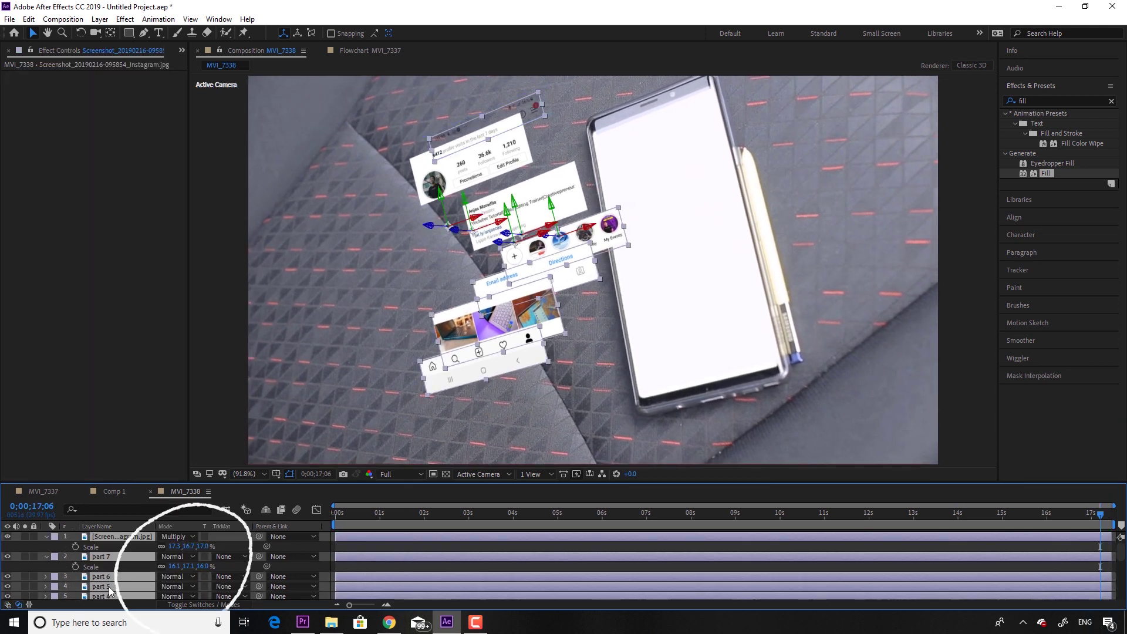
scroll(109, 590, down, 3)
click(176, 547)
click(232, 74)
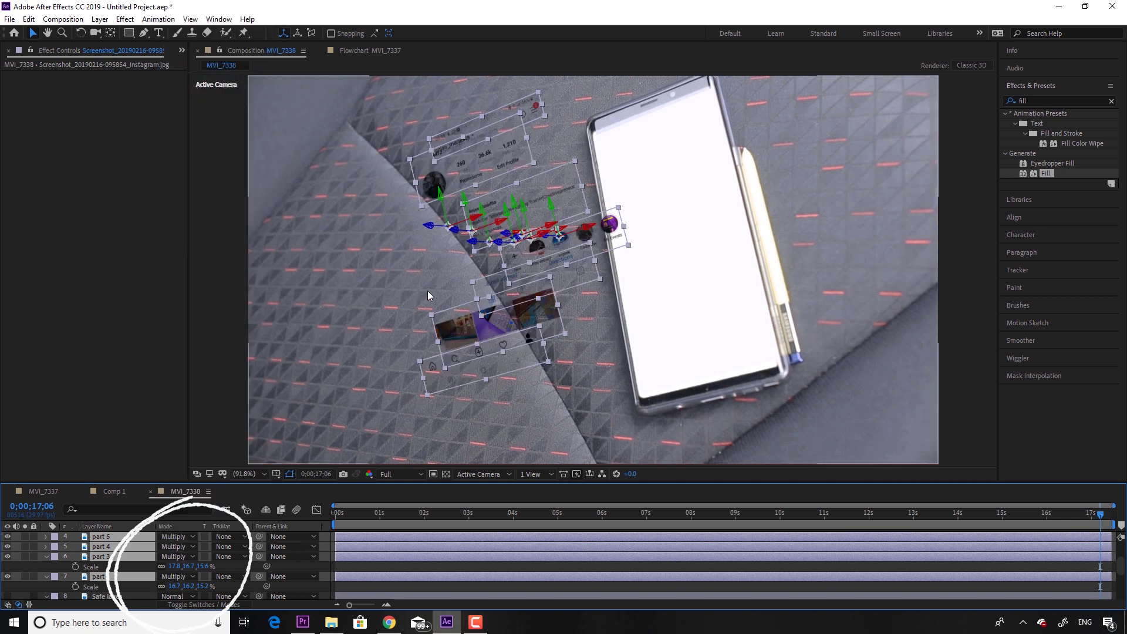
click(351, 432)
click(422, 515)
key(space)
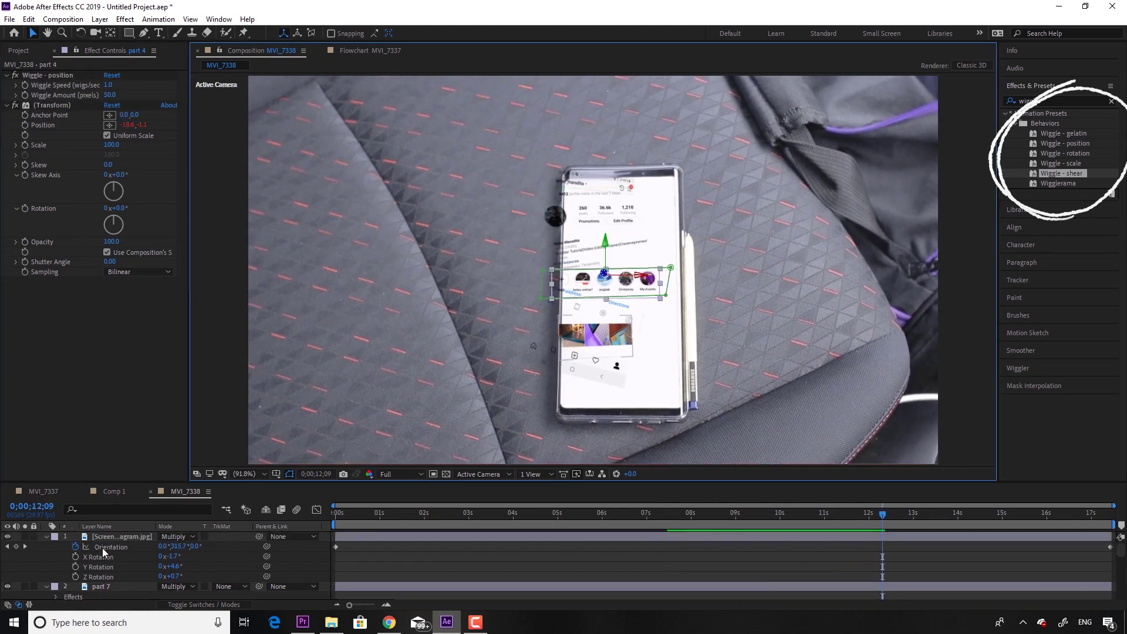
Shrink part 4's rectangle mask and duplicate the strip, shifting a copy's mask to the next section right
scroll(104, 552, down, 3)
key(q)
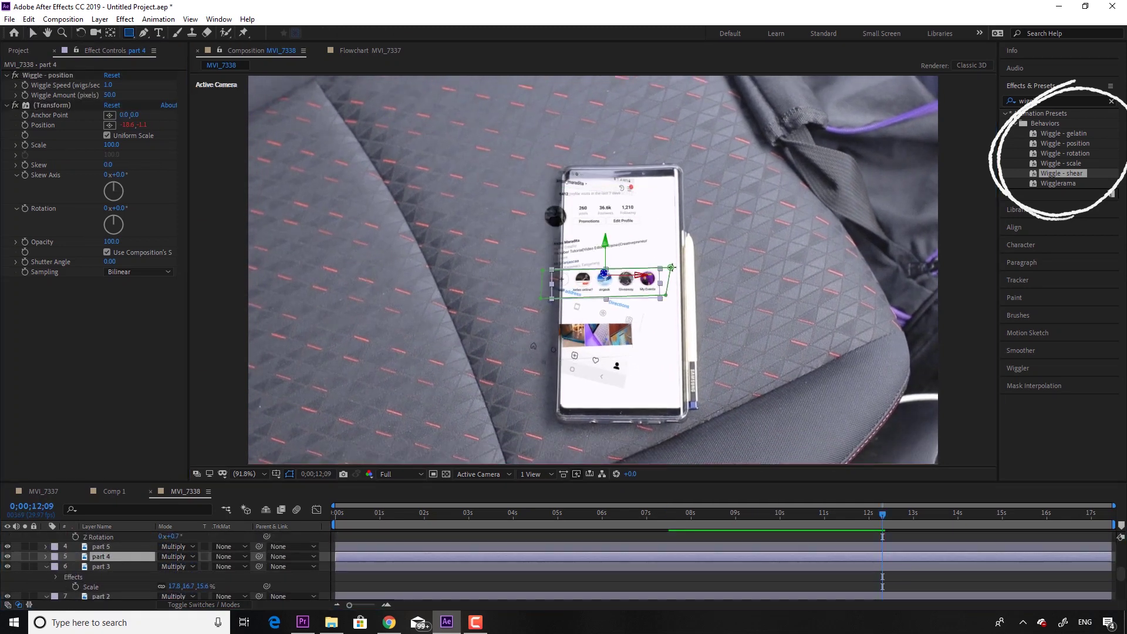
drag(671, 268, 574, 299)
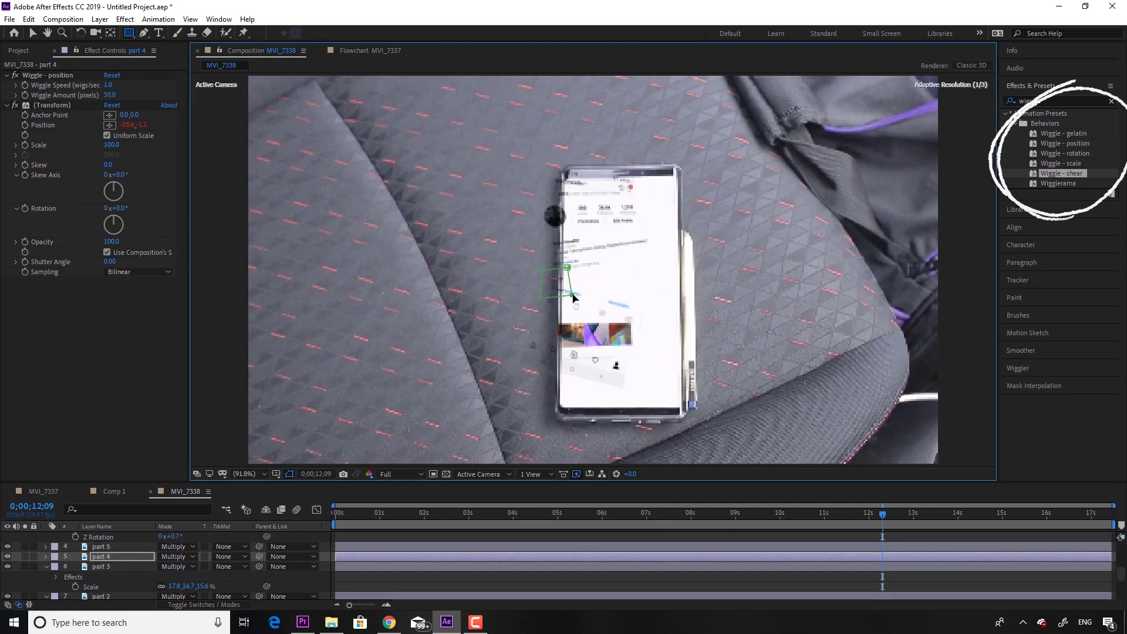
key(ctrl+d)
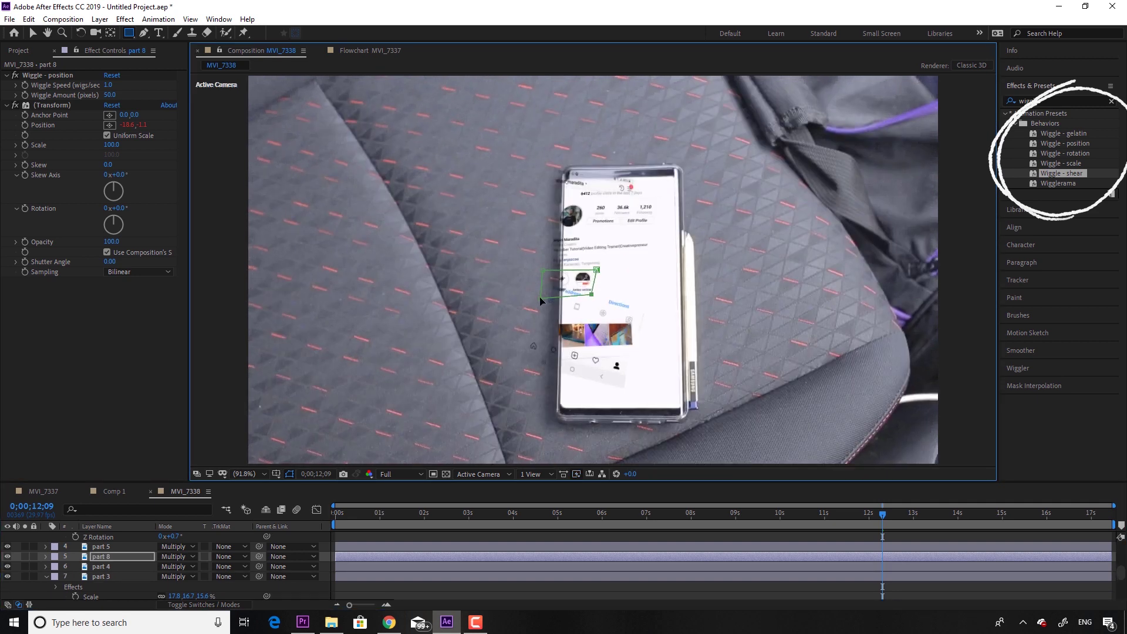
key(ctrl+d)
drag(541, 300, 655, 292)
key(ctrl+d)
key(ctrl+d)
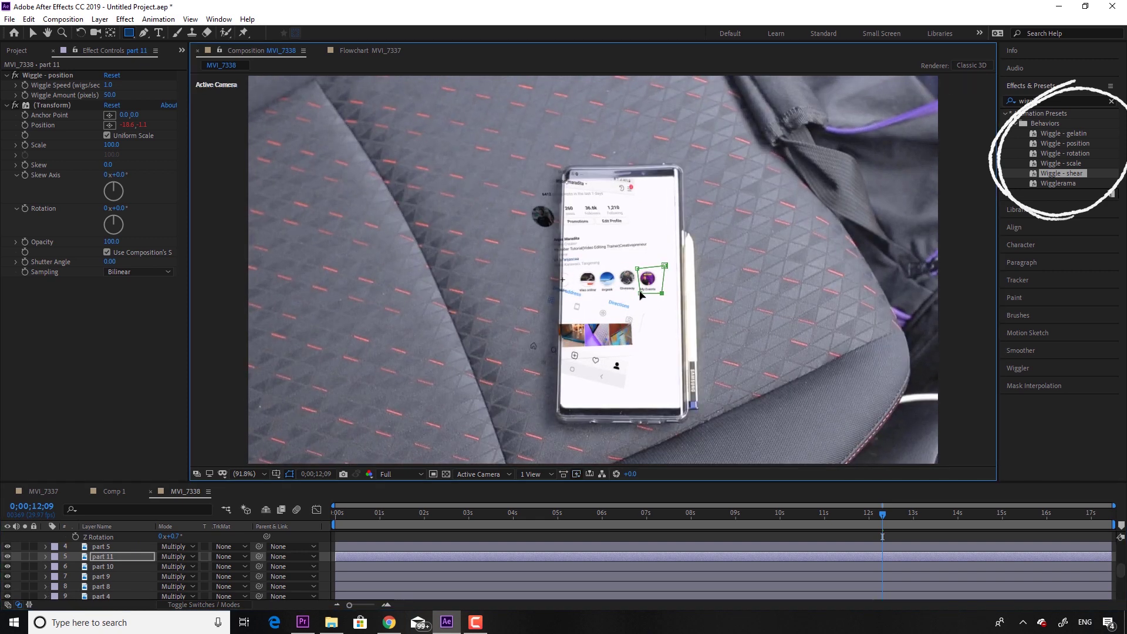
Select part 11 and part 4, then preview the composition from the start
click(192, 557)
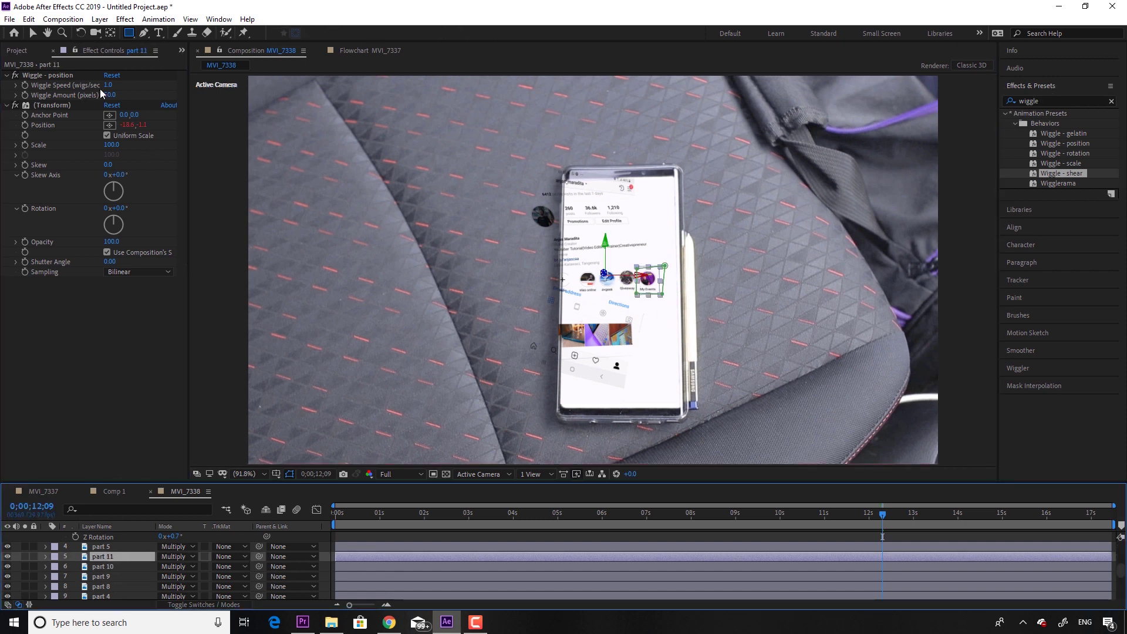
click(100, 595)
key(Home)
key(space)
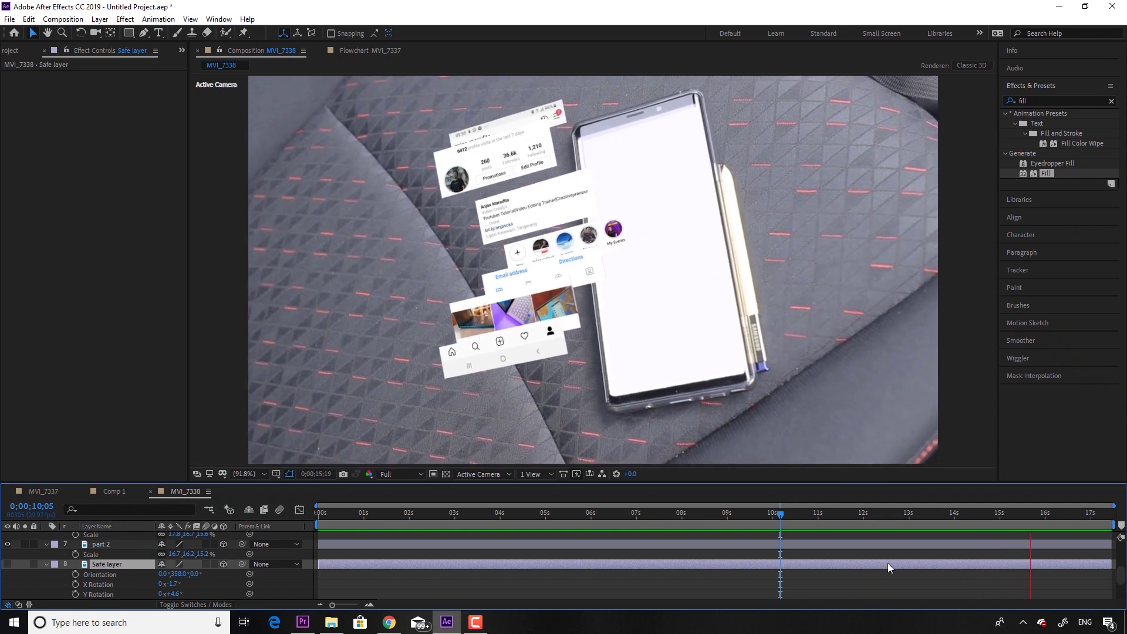
key(space)
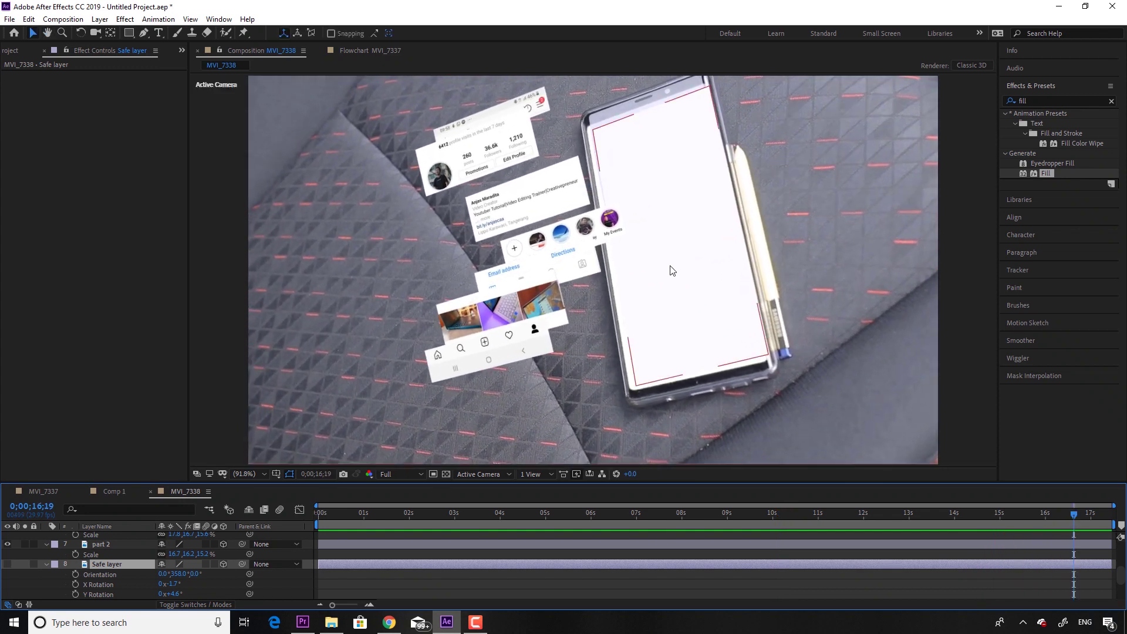